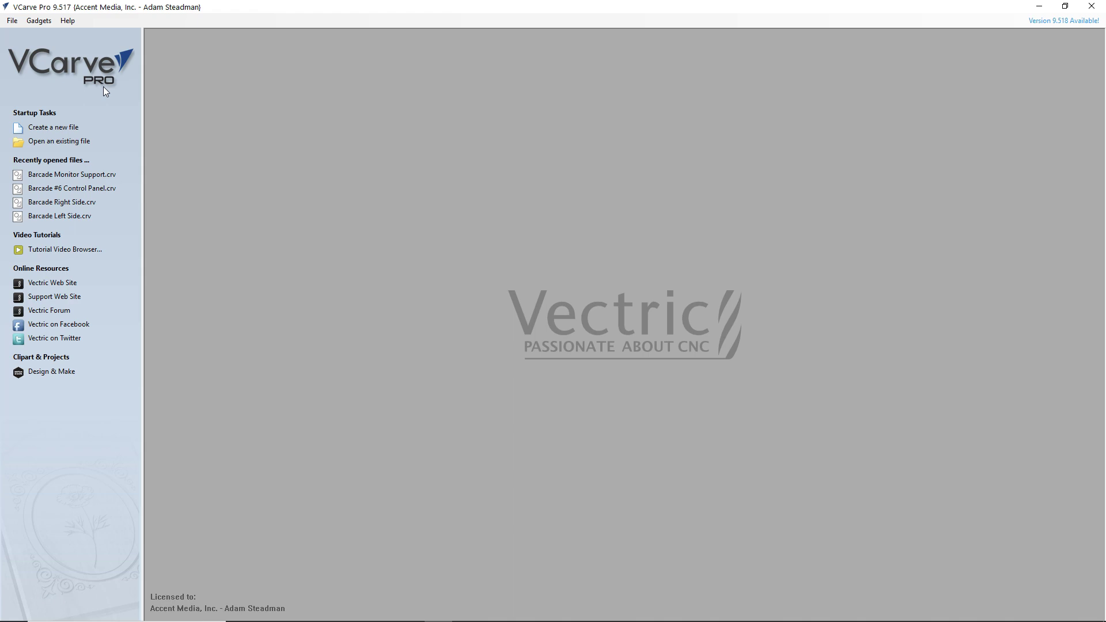
Step: Look at the tapered end mill product page from the start screen, then begin a new empty job
left_click(65, 104)
left_click(68, 95)
mouse_move(444, 616)
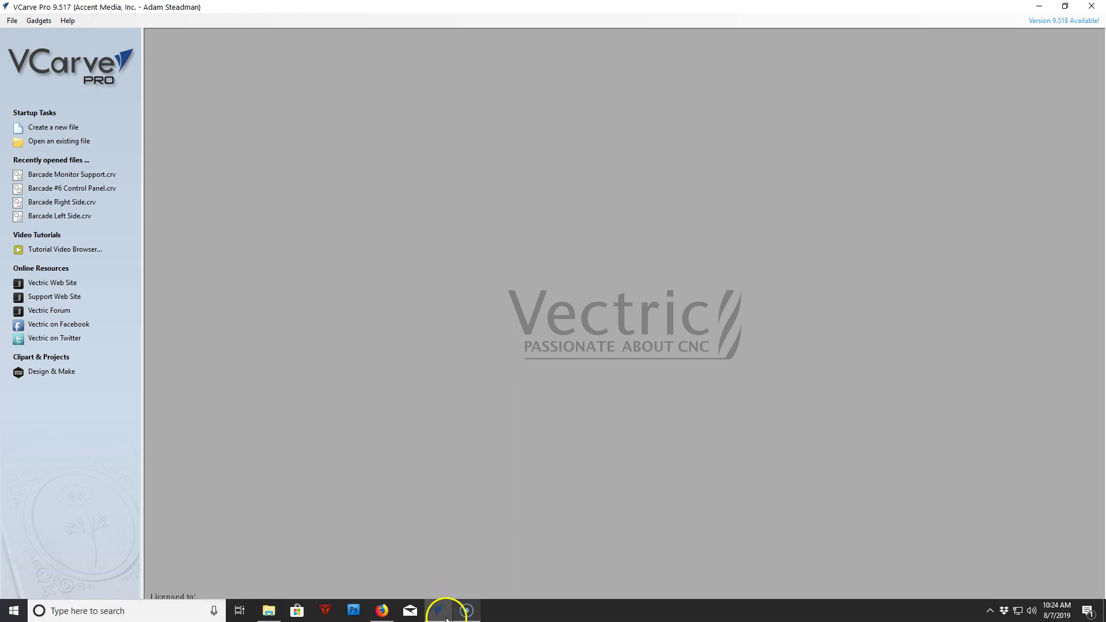
left_click(382, 612)
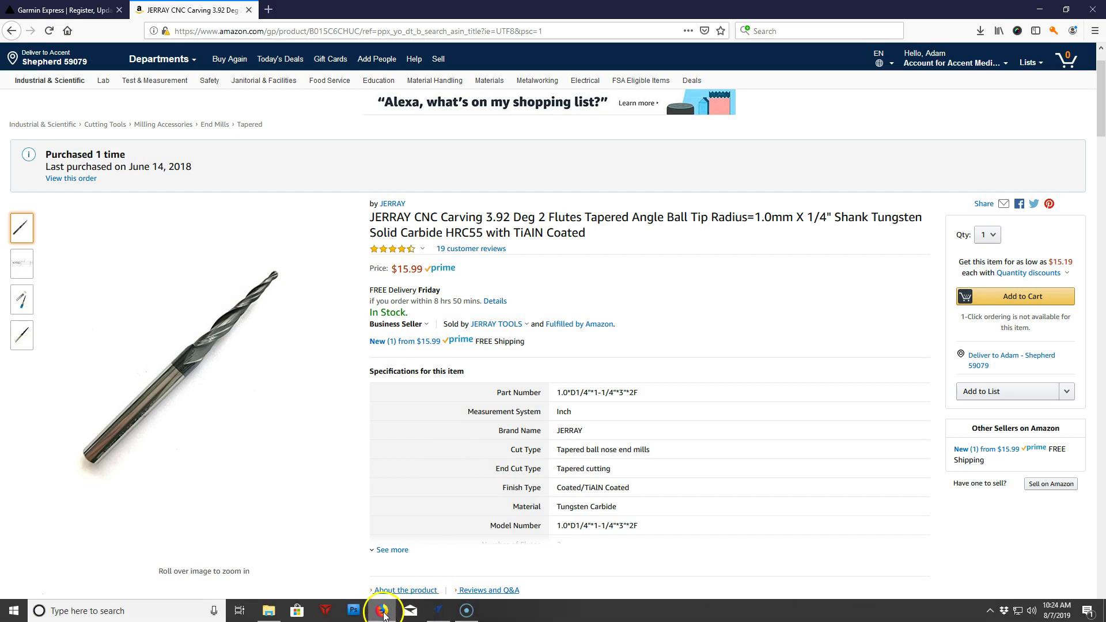
left_click(383, 612)
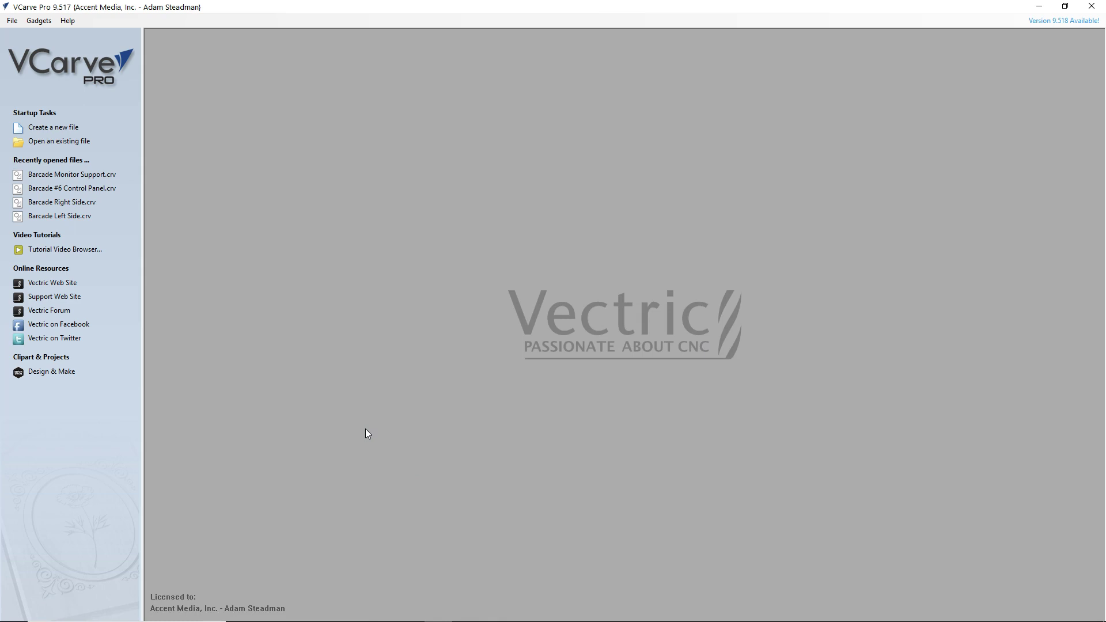
left_click(43, 128)
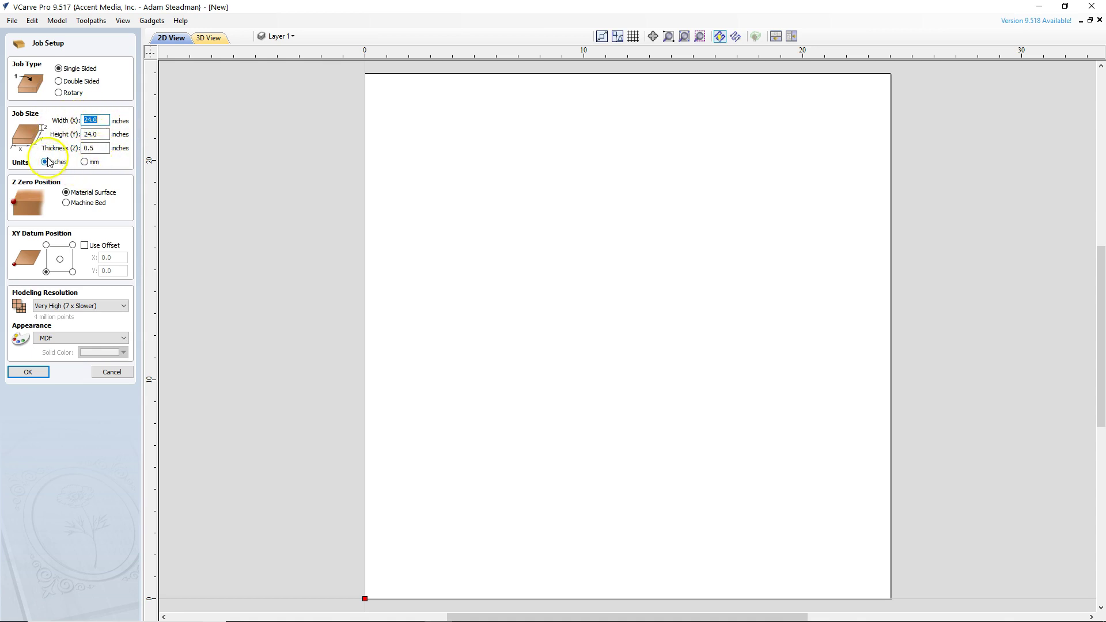
Step: Accept the 24 x 24 in job and import the Dolphins 3D model file
left_click(28, 372)
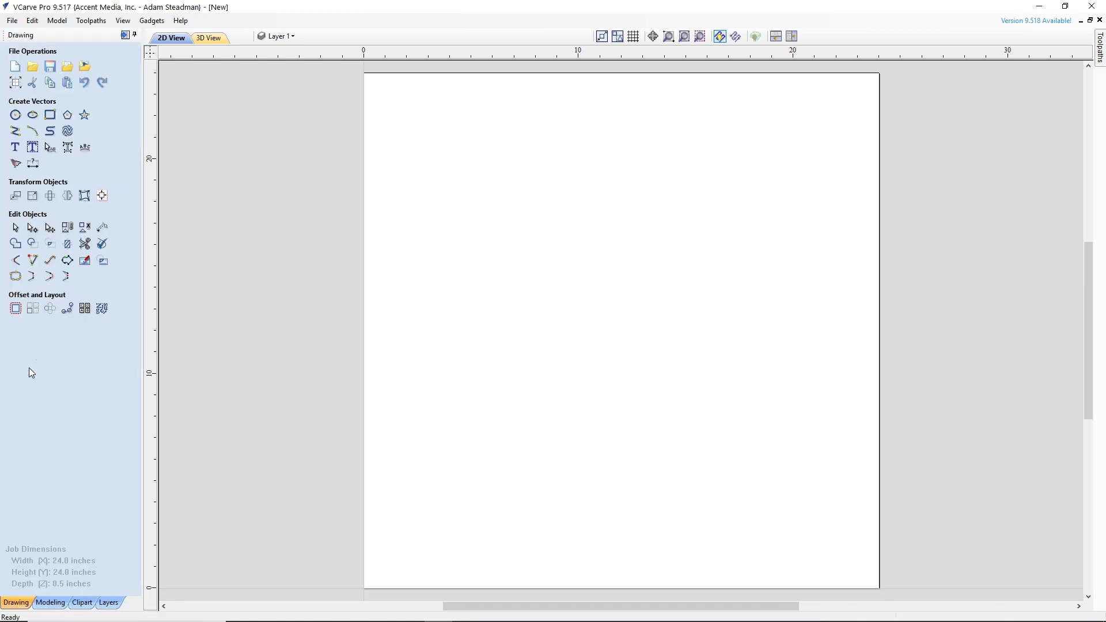
left_click(12, 20)
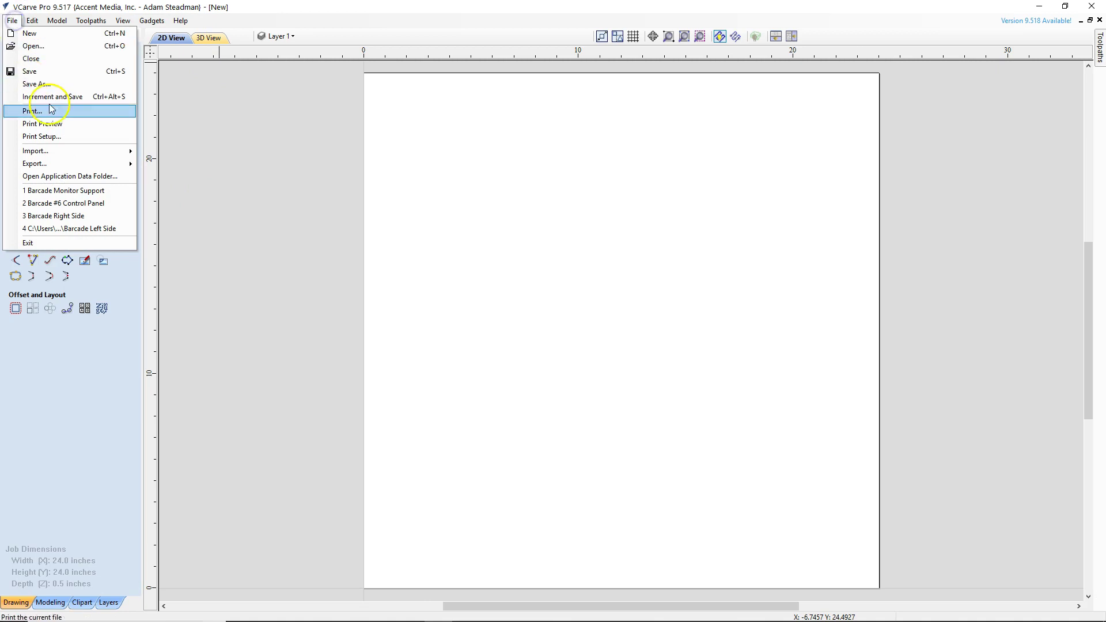
mouse_move(78, 151)
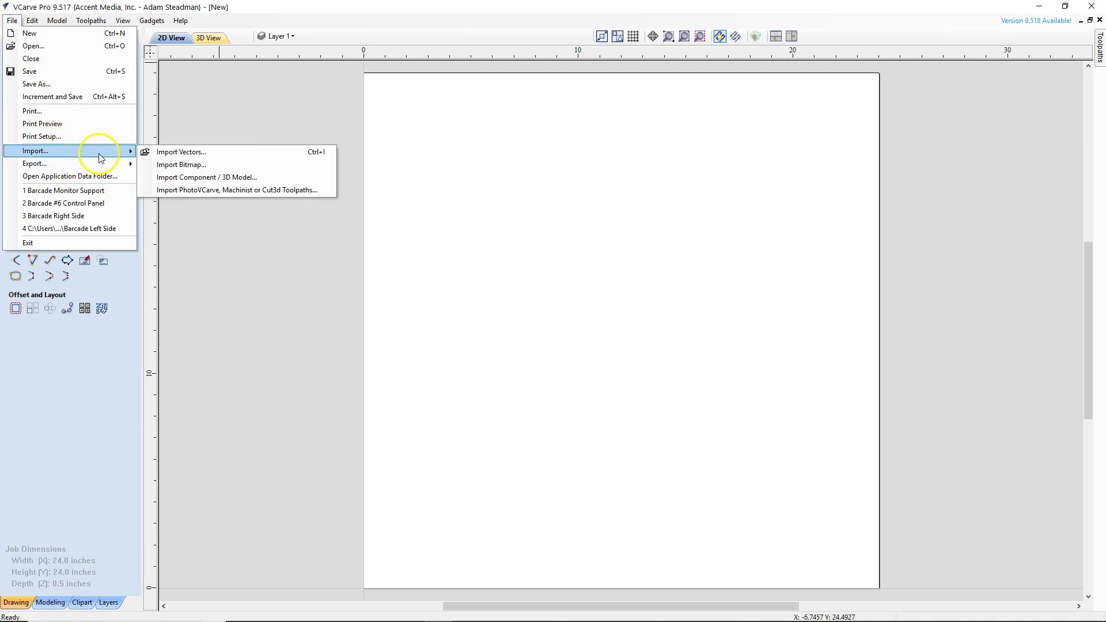
left_click(192, 183)
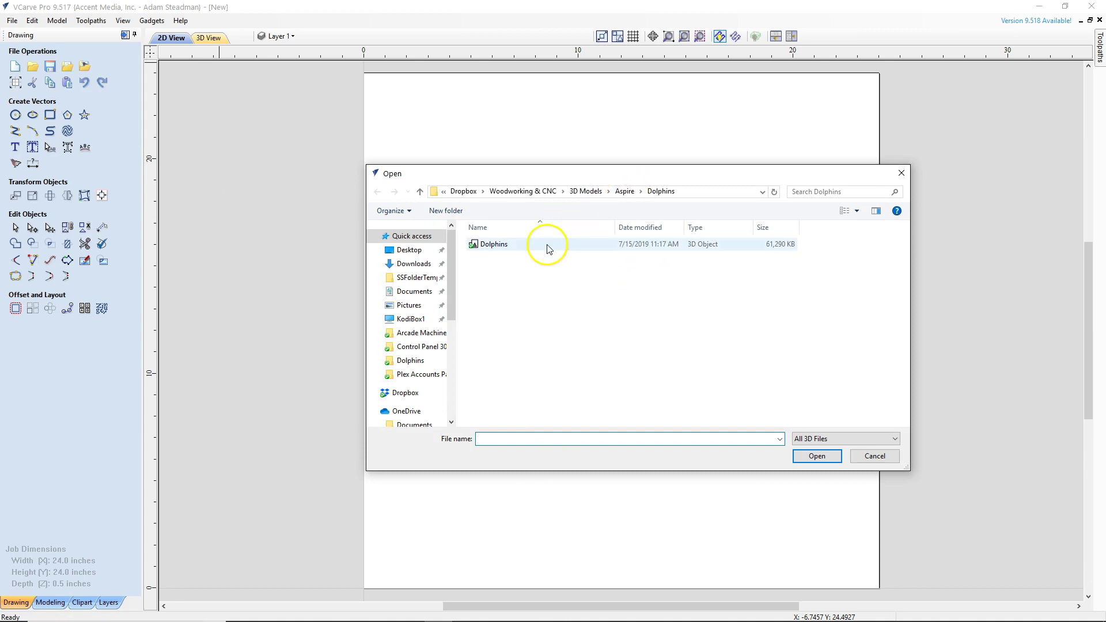
left_click(508, 246)
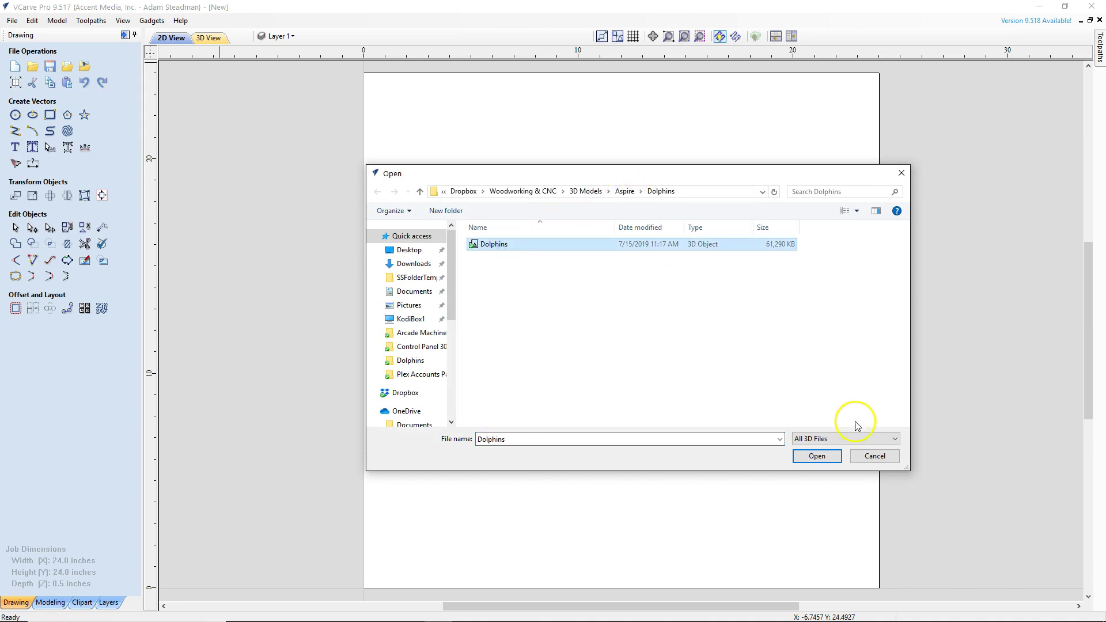
left_click(805, 459)
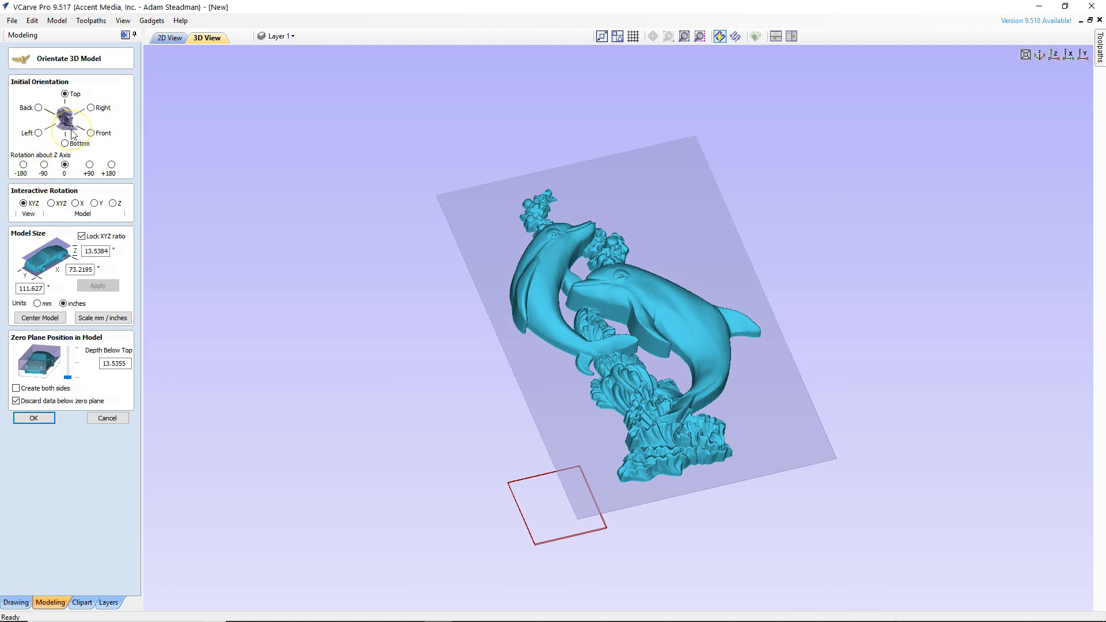
Step: Set the Dolphins model Y size to 23 in, unlock the XYZ ratio, and apply 0.5 in depth
left_click(19, 288)
left_click_drag(17, 288, 77, 287)
type("23")
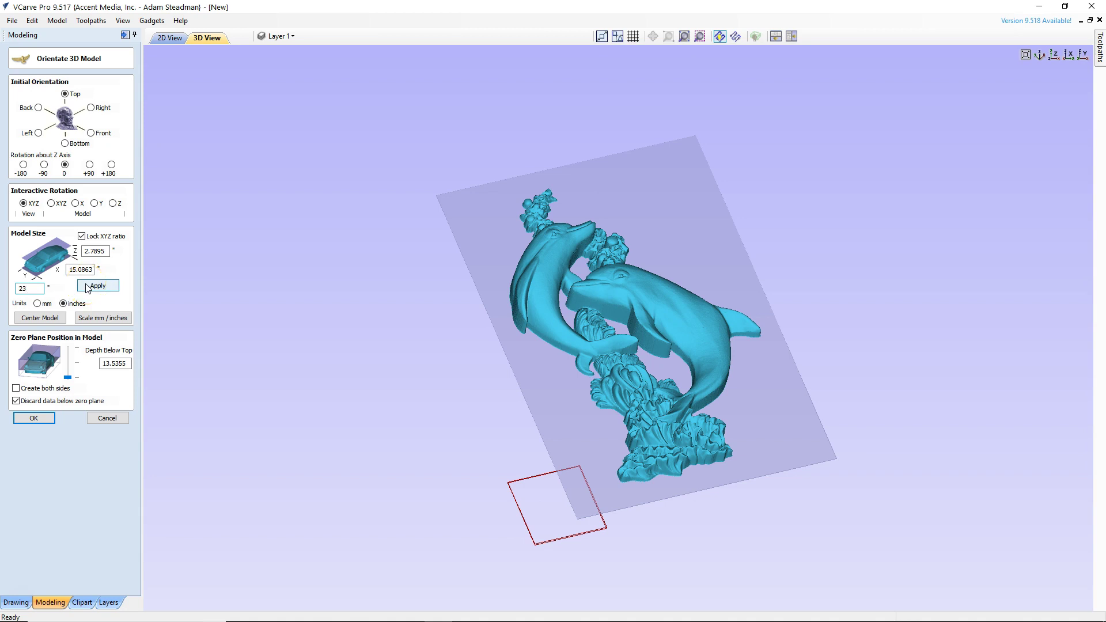
left_click(41, 285)
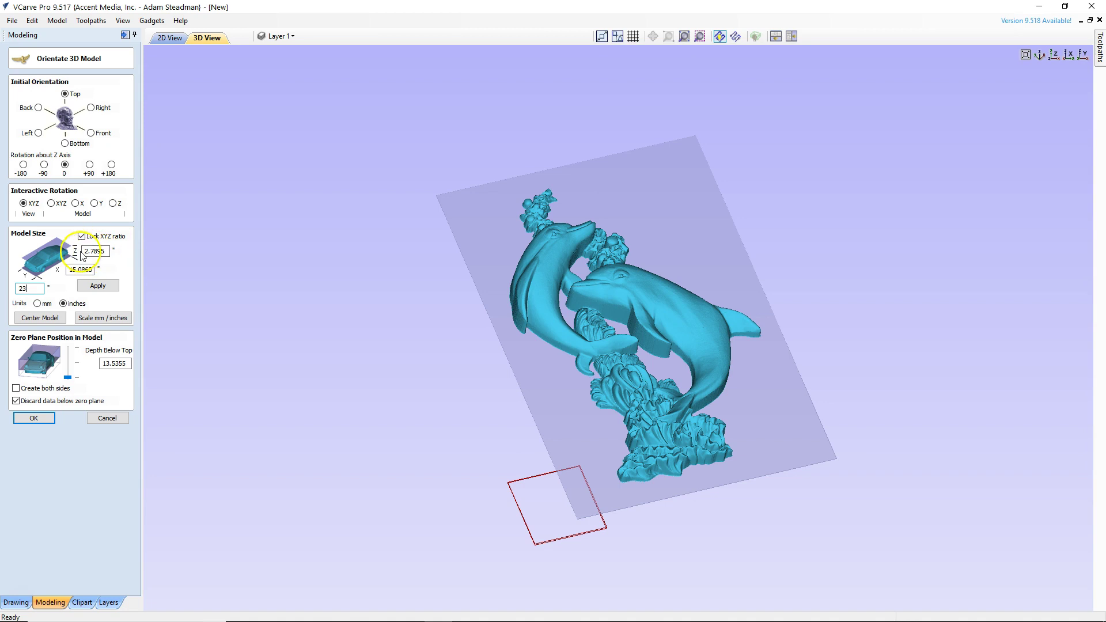
left_click(82, 236)
double_click(96, 251)
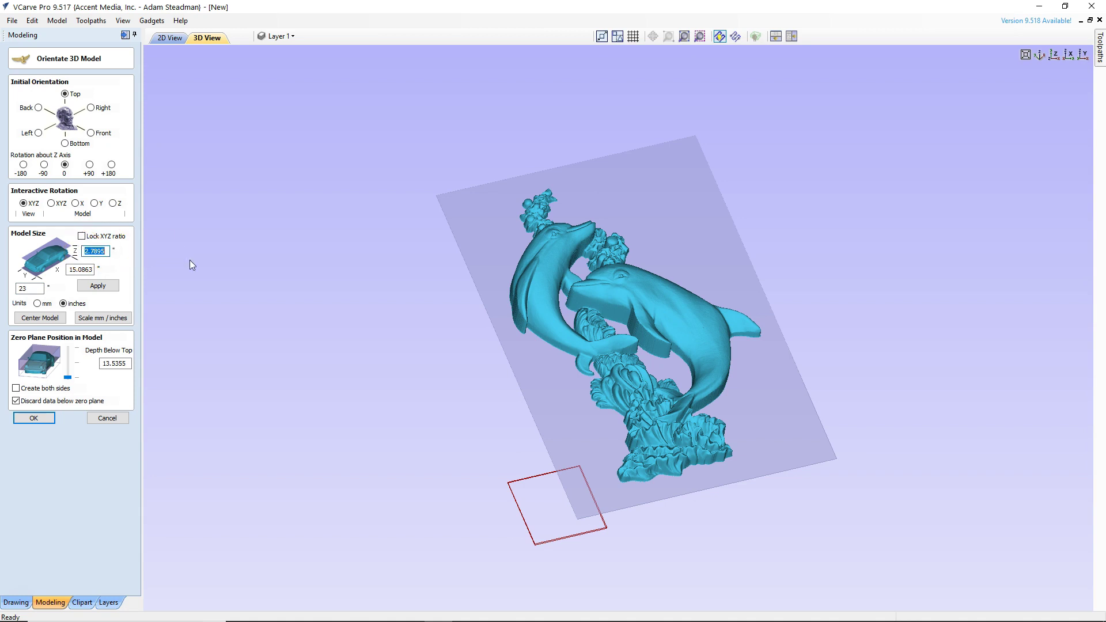
type(".5")
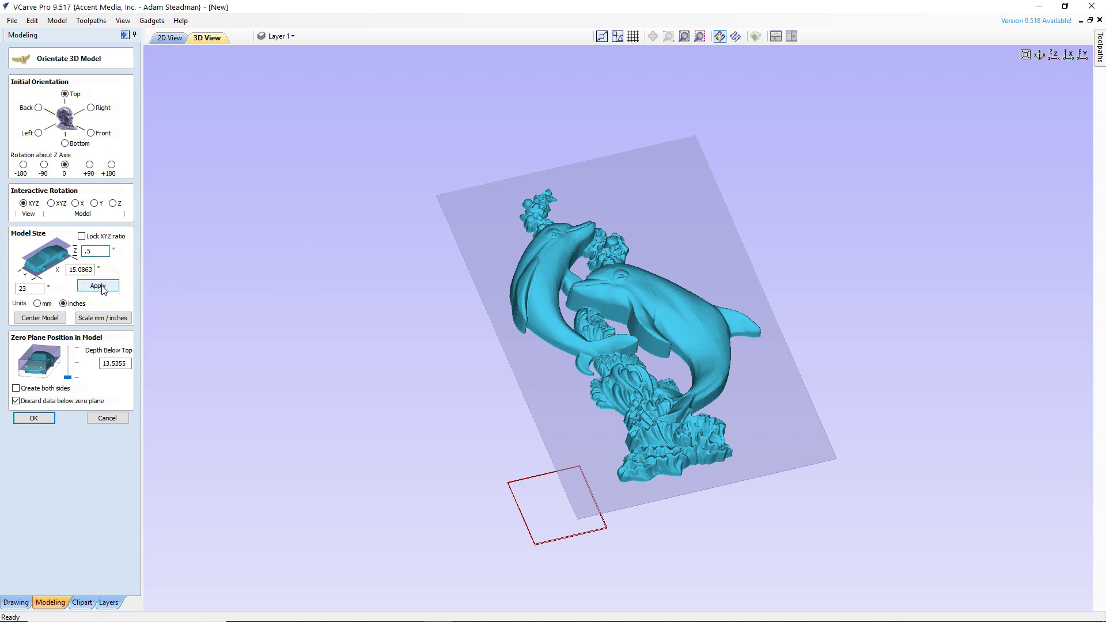
left_click(102, 286)
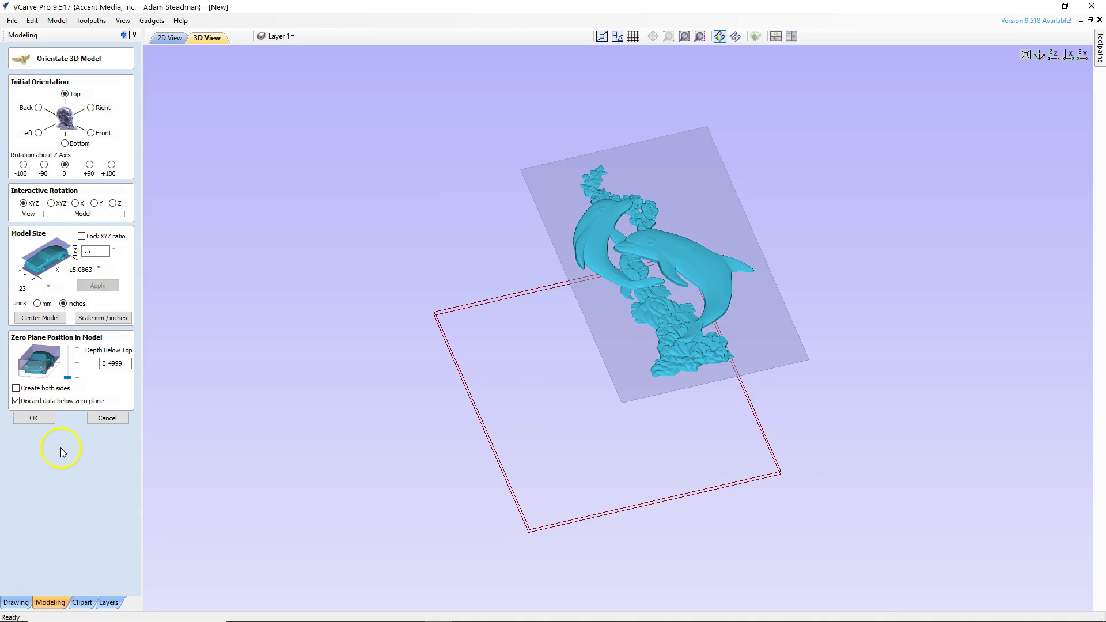
Step: Accept the sized Dolphins model as a relief and trace a vector boundary around the Dolphins component
left_click(30, 418)
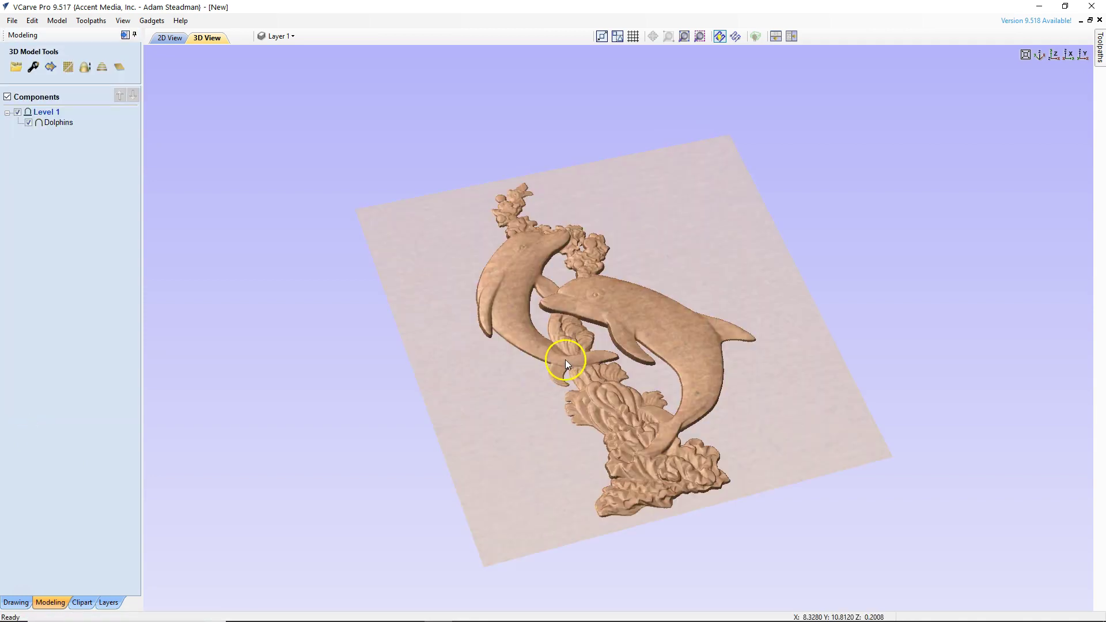
left_click(736, 229)
left_click_drag(736, 230, 710, 284)
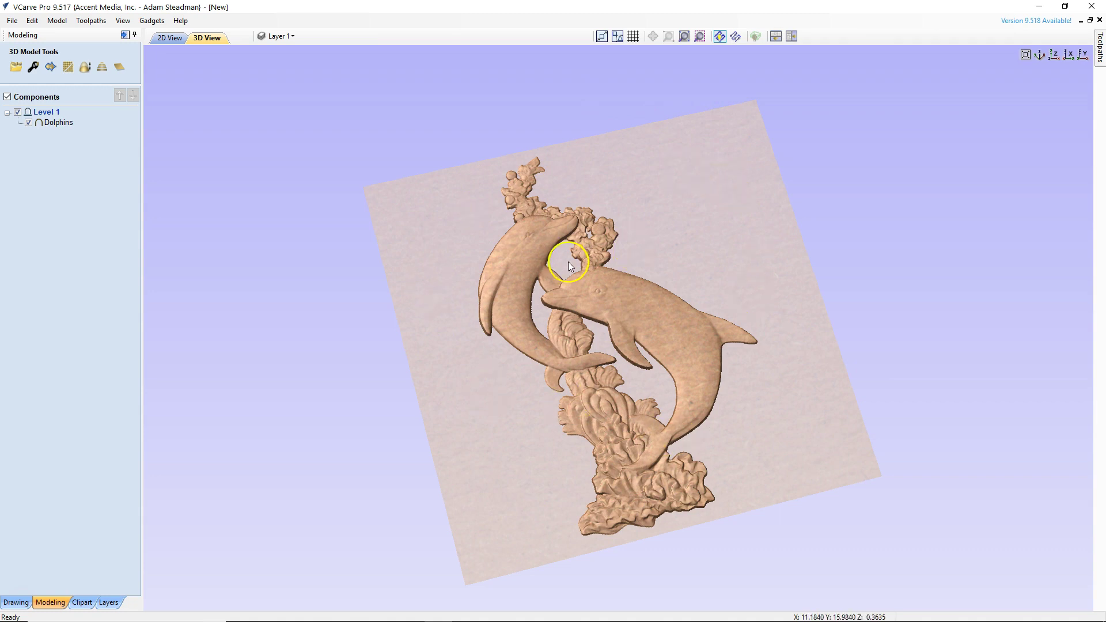
left_click(59, 122)
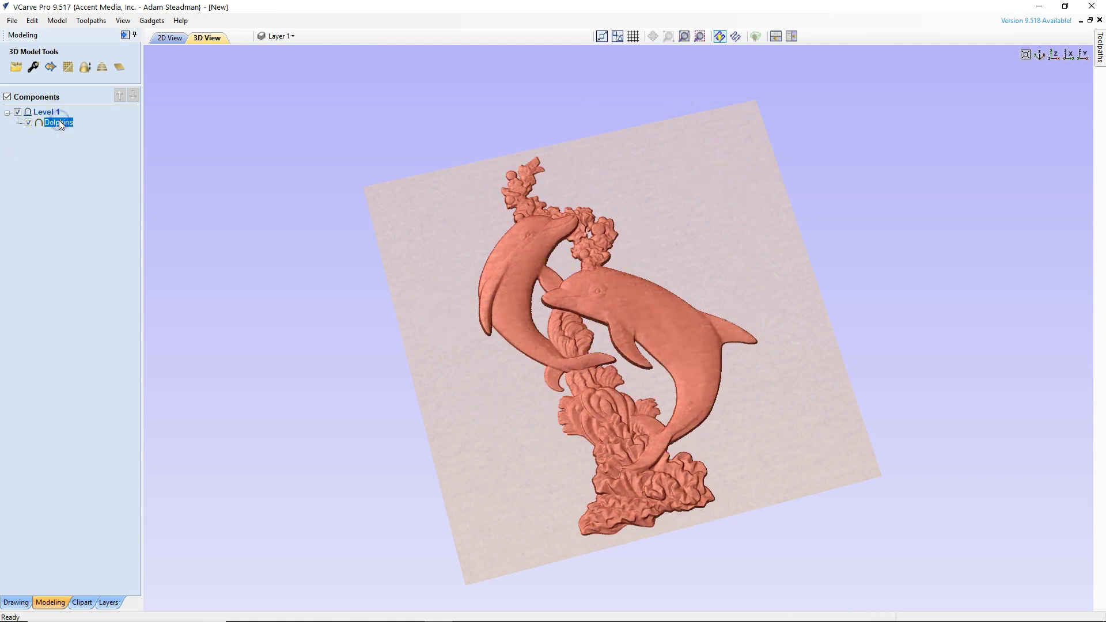
left_click(52, 67)
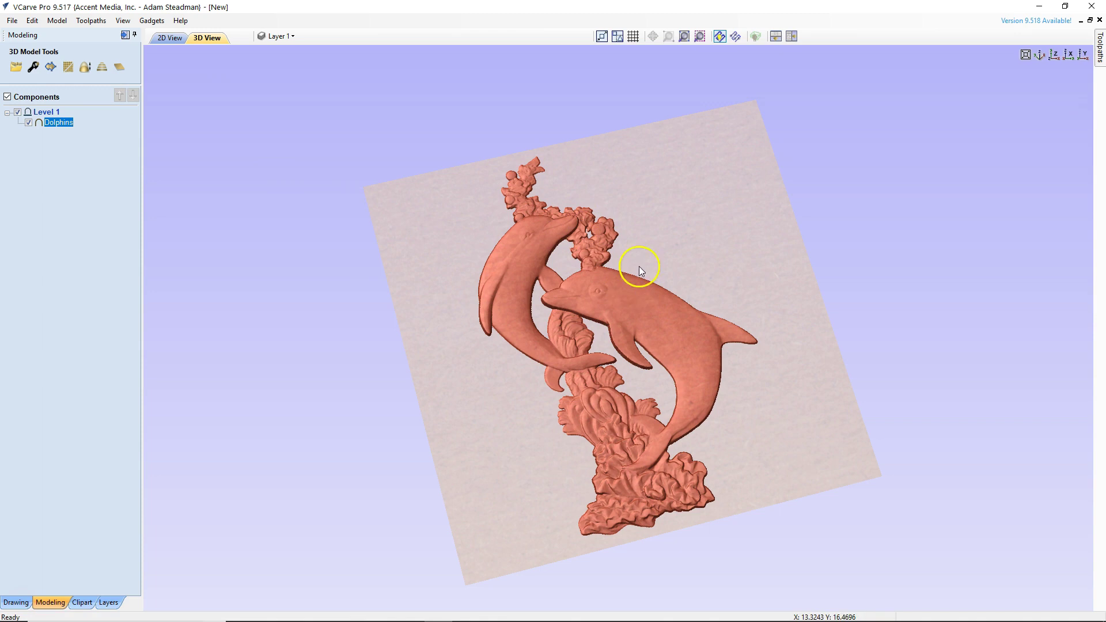
Step: Switch to 2D View, deselect the dolphins to reveal the boundary, and show the toolpath operations
left_click(171, 39)
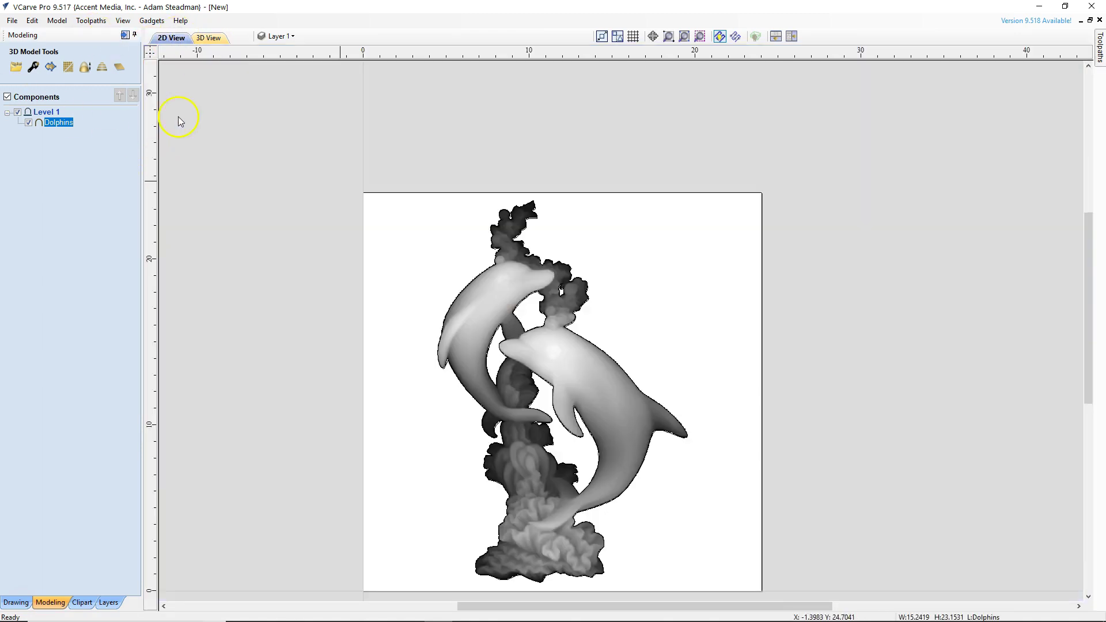
left_click(598, 349)
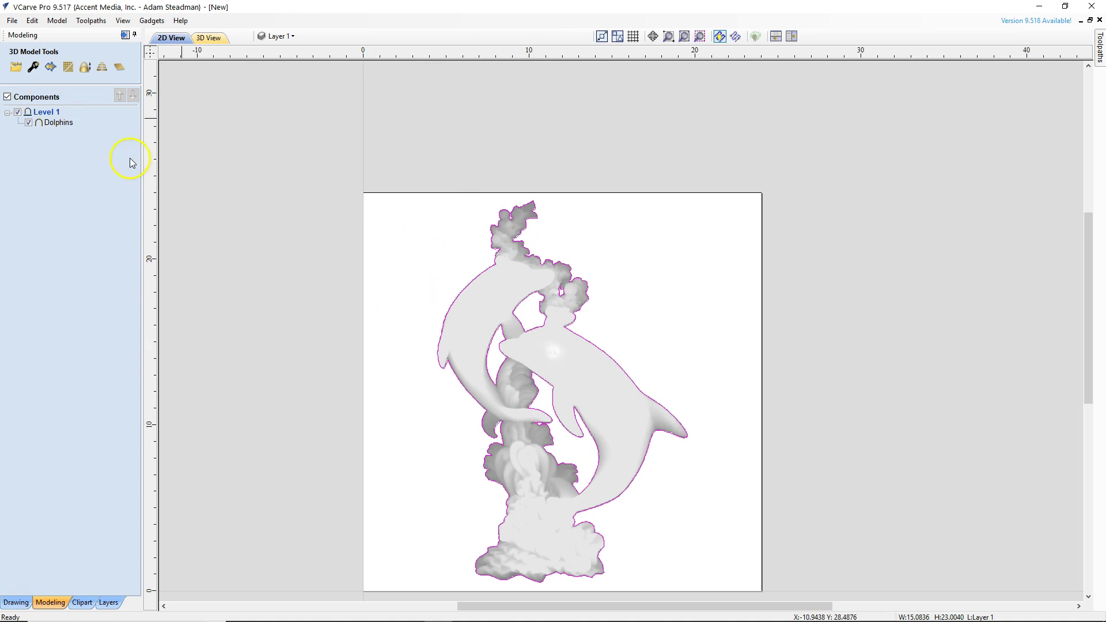
left_click(176, 40)
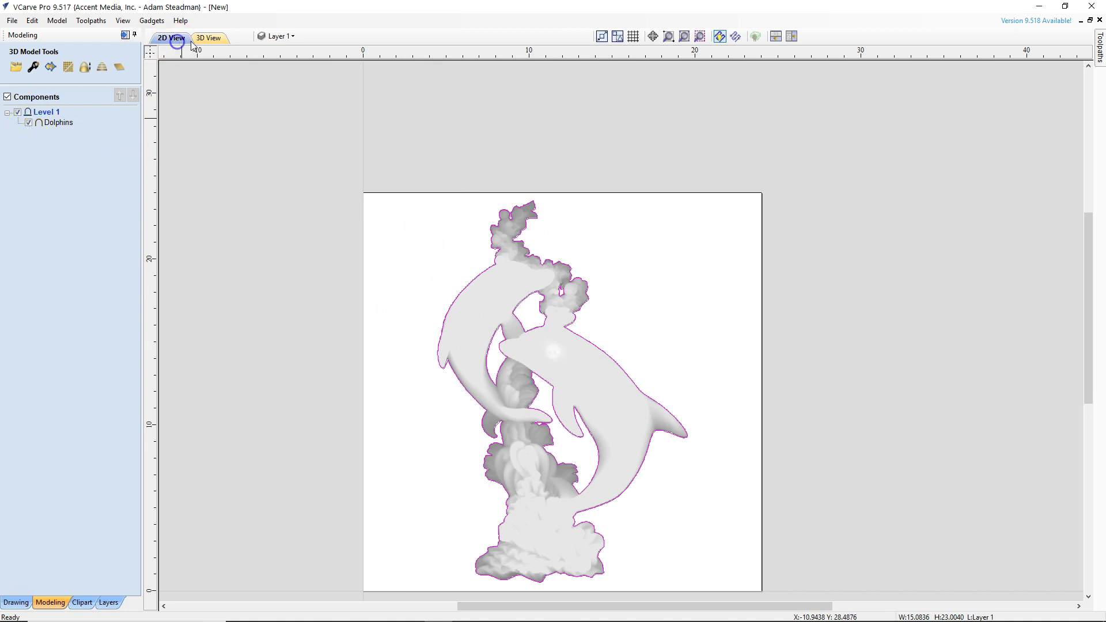
left_click(1101, 54)
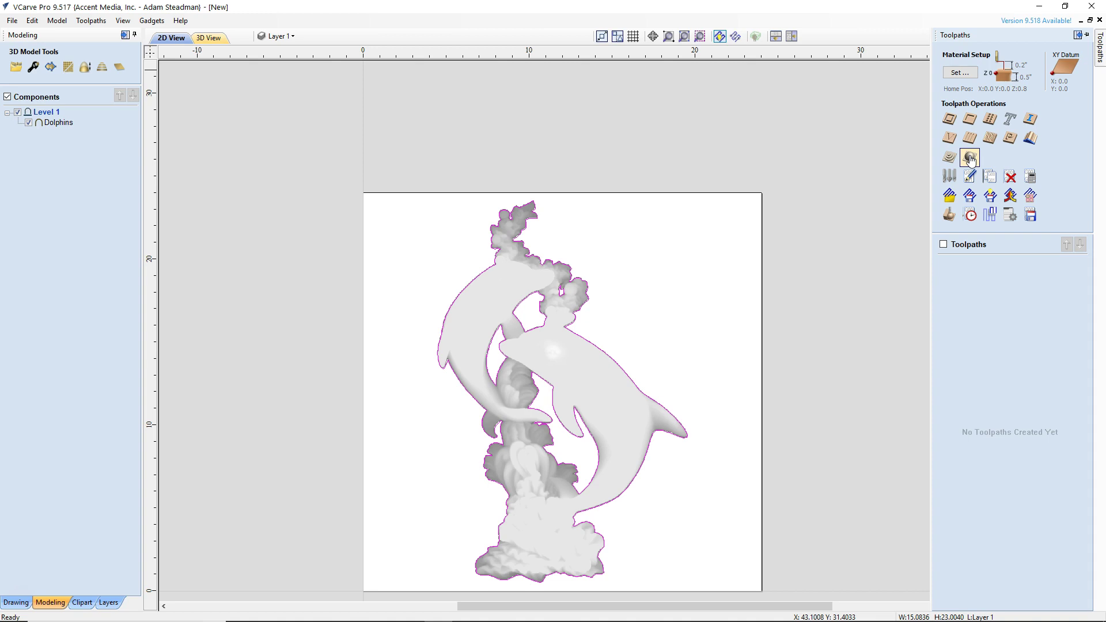
Step: Start a 3D Finishing toolpath and accept the material thickness in Material Setup
left_click(971, 157)
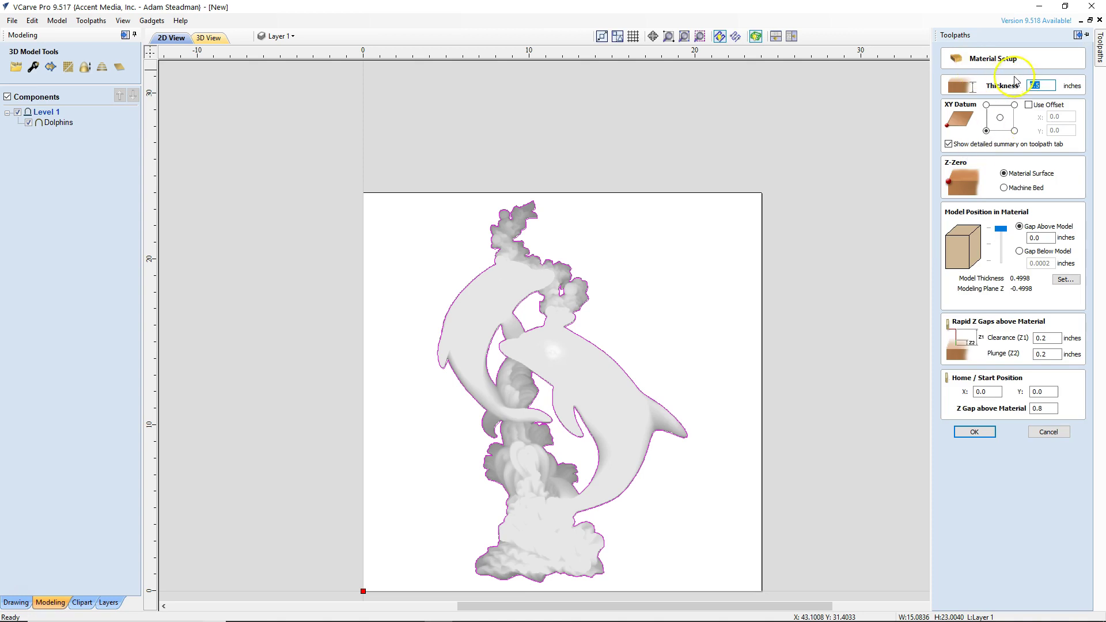
left_click(1052, 85)
left_click(976, 432)
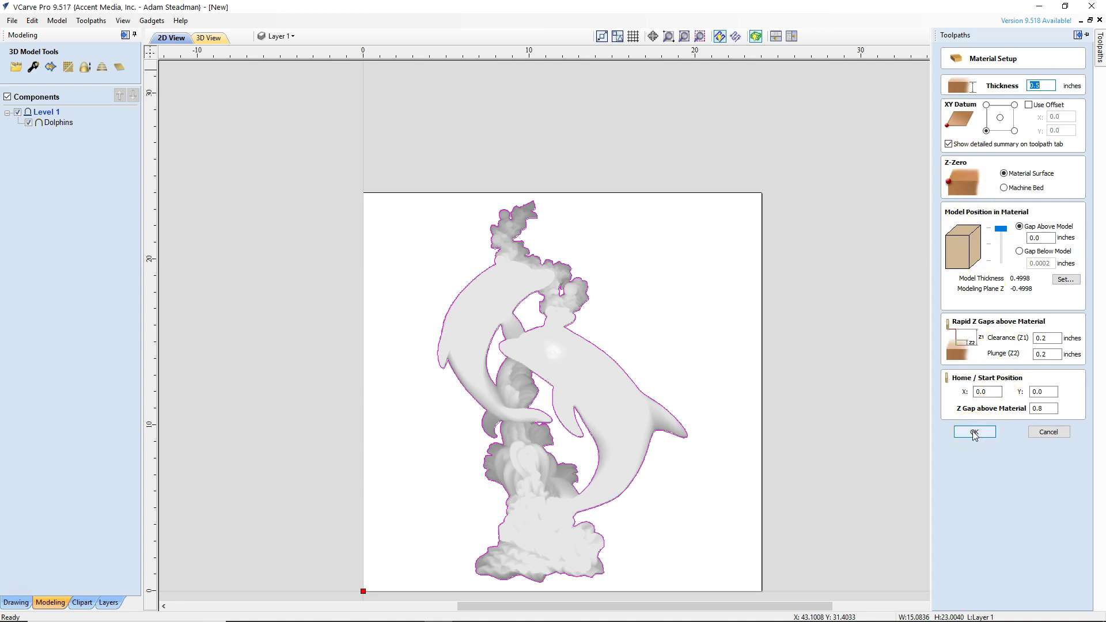
left_click(975, 432)
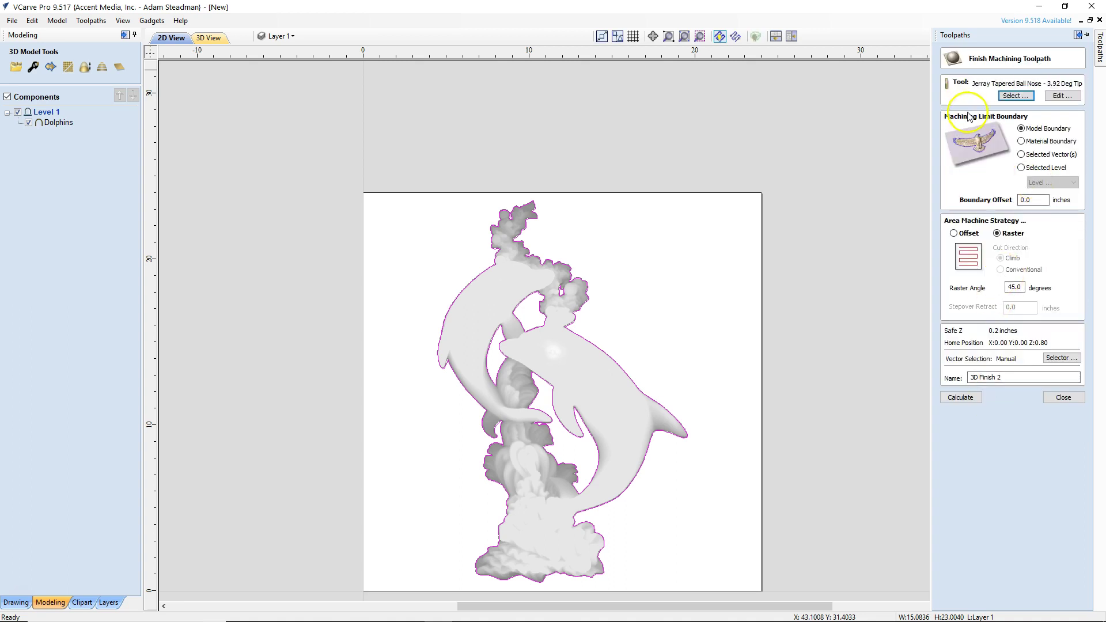
Step: Choose the Jerray Tapered Ball Nose from the tool database with a 165 in/min feed rate
left_click(1009, 97)
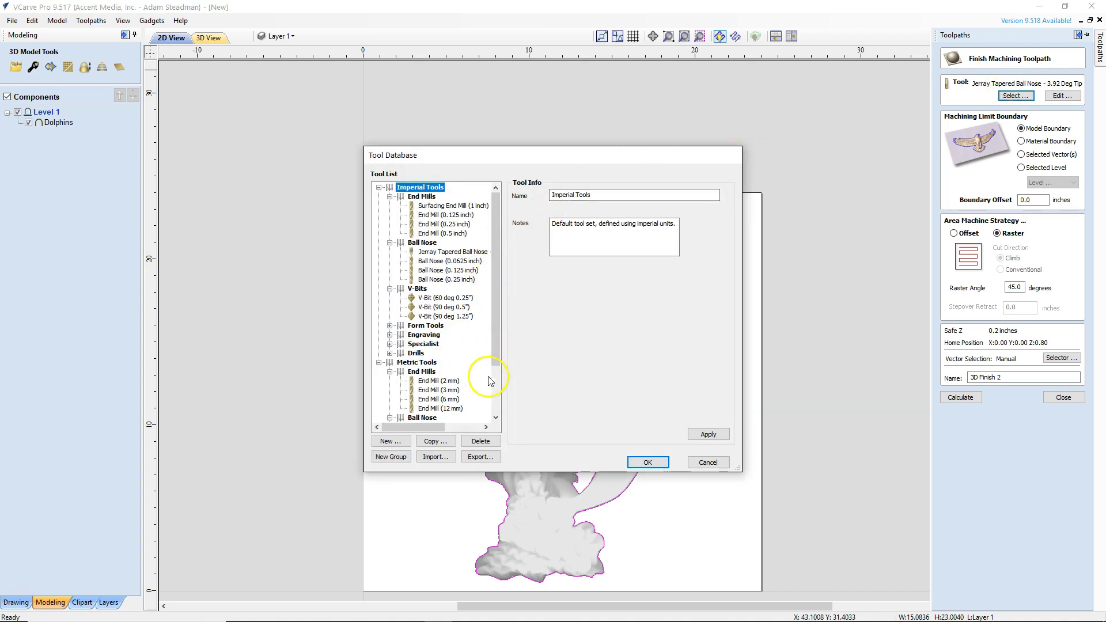
left_click(438, 254)
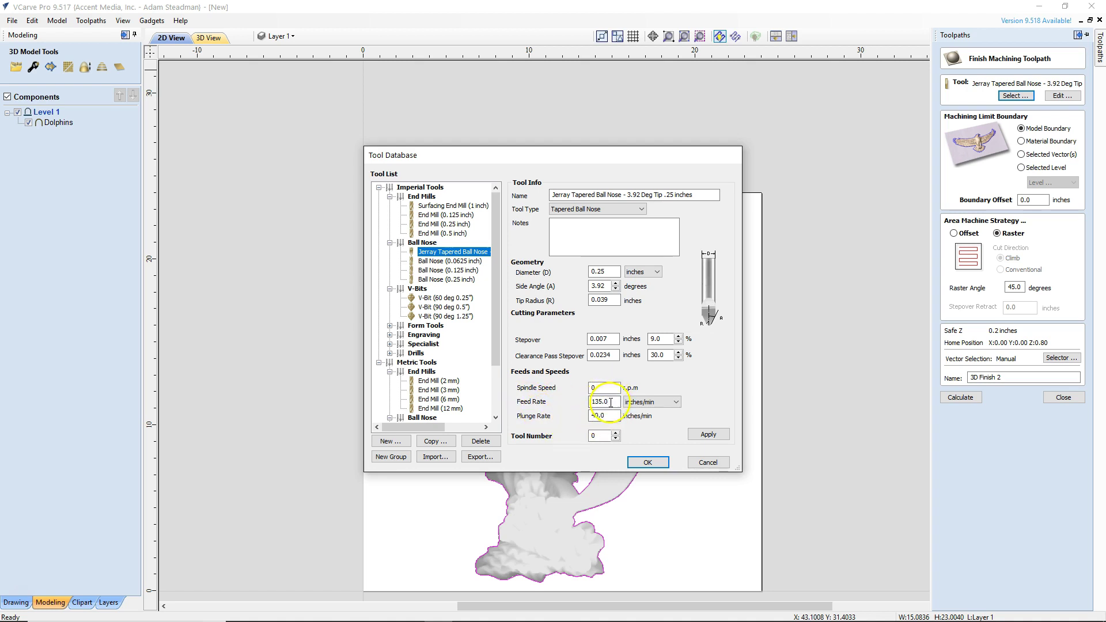
left_click_drag(607, 402, 574, 407)
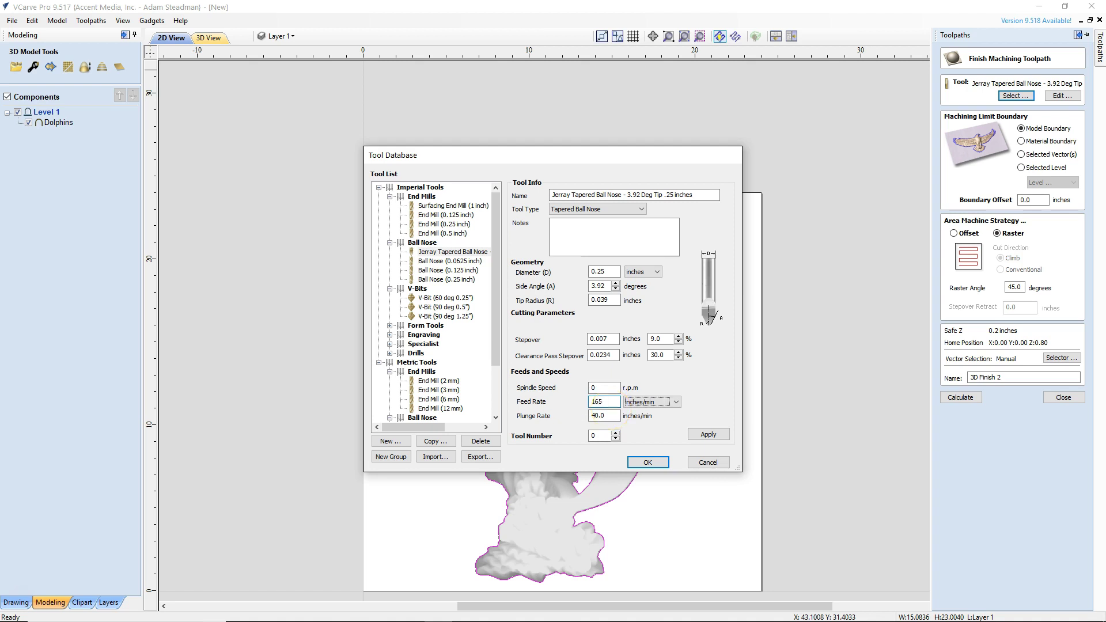
left_click(708, 435)
left_click(648, 462)
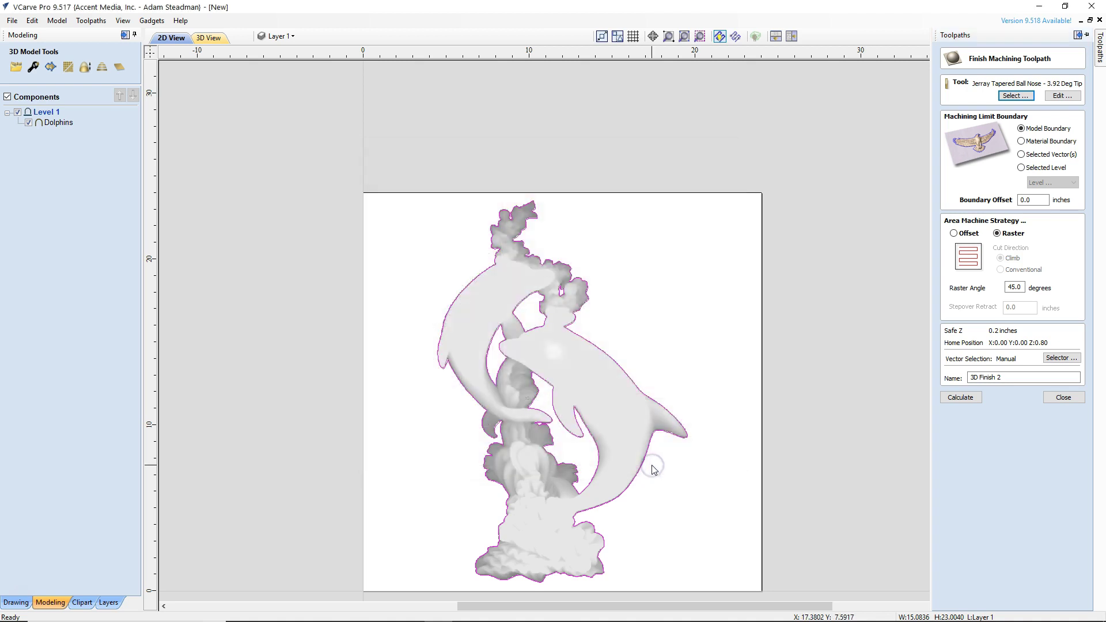
Step: Pin the Toolpaths panel open and review the ball nose tool's tip radius without changes
left_click(1101, 56)
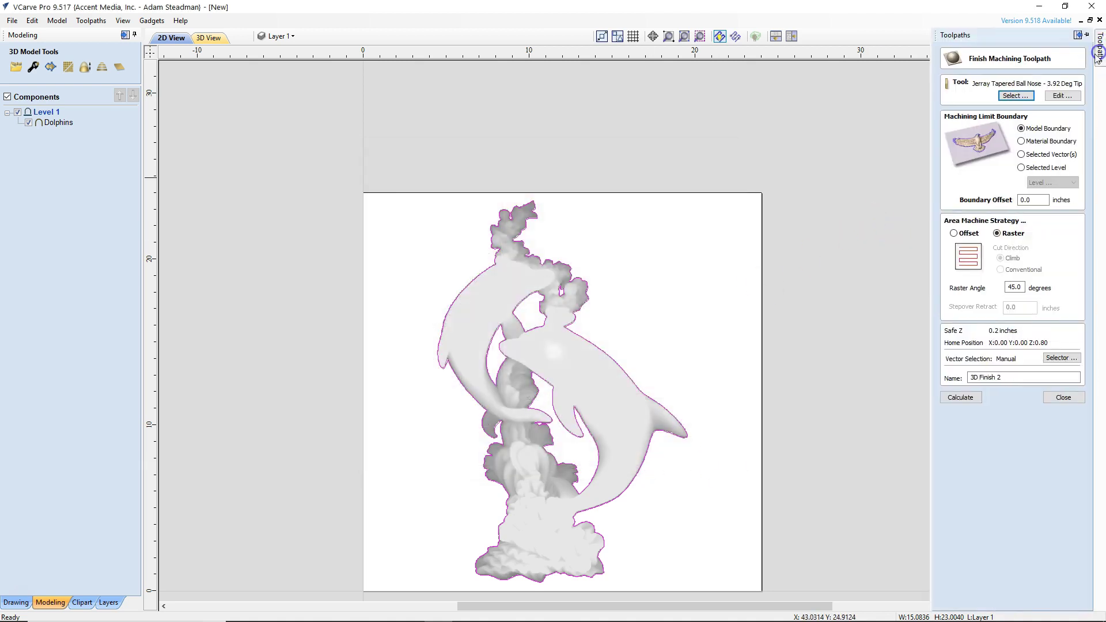
left_click(1090, 34)
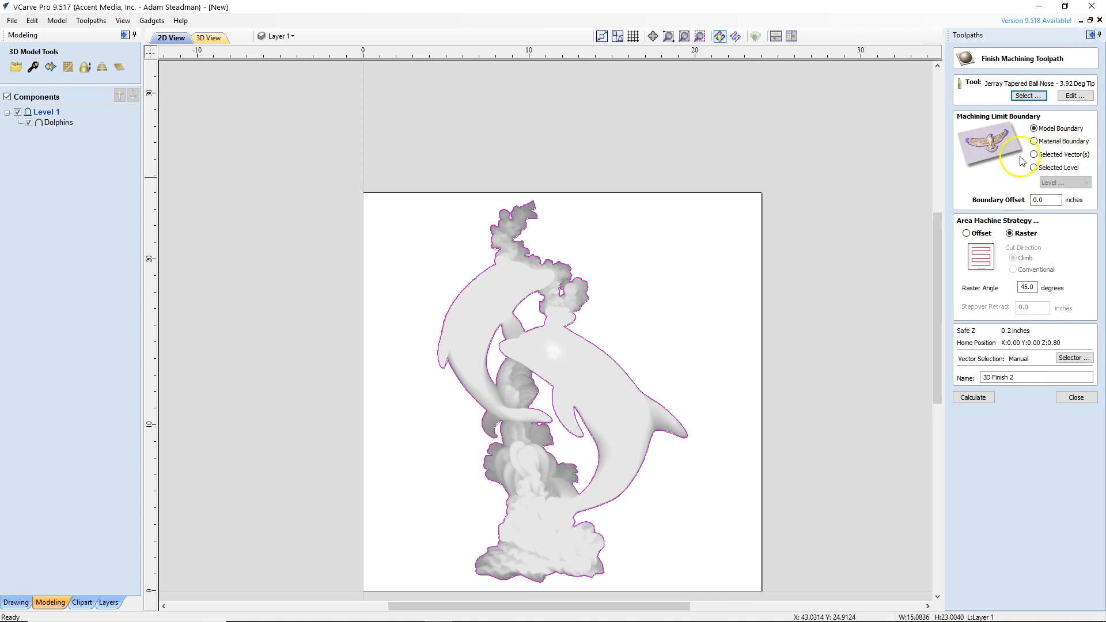
left_click(1075, 95)
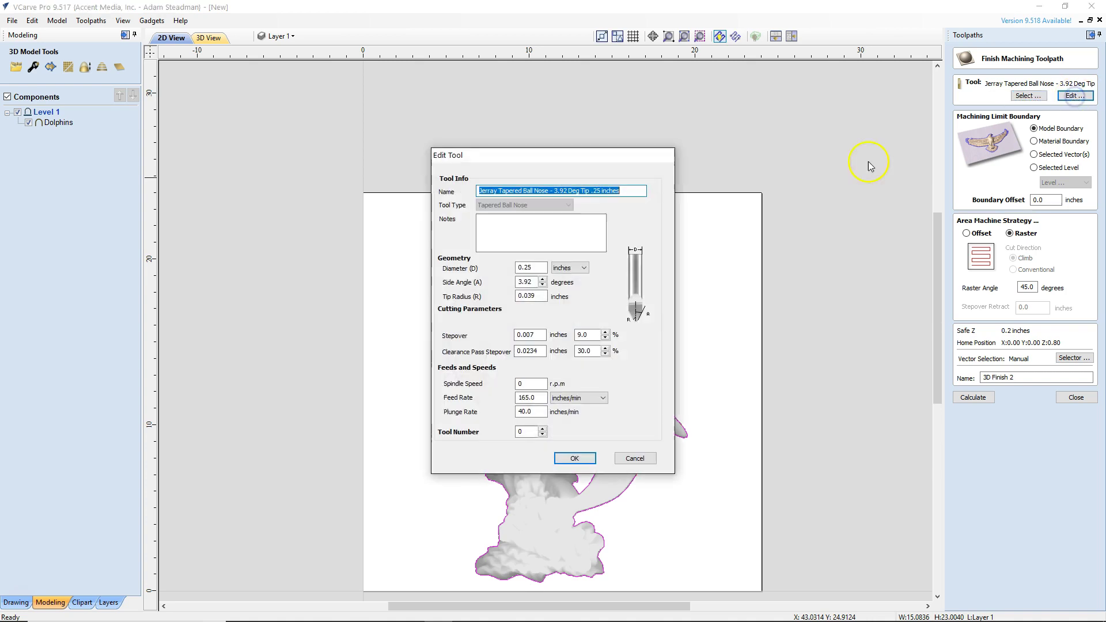
left_click(545, 295)
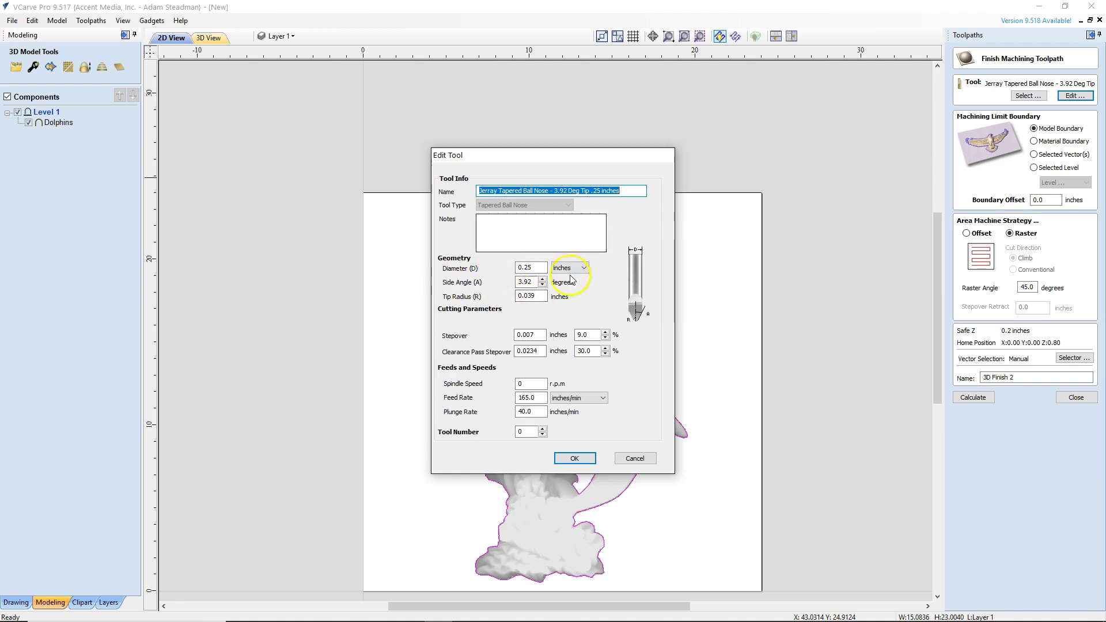
left_click(574, 459)
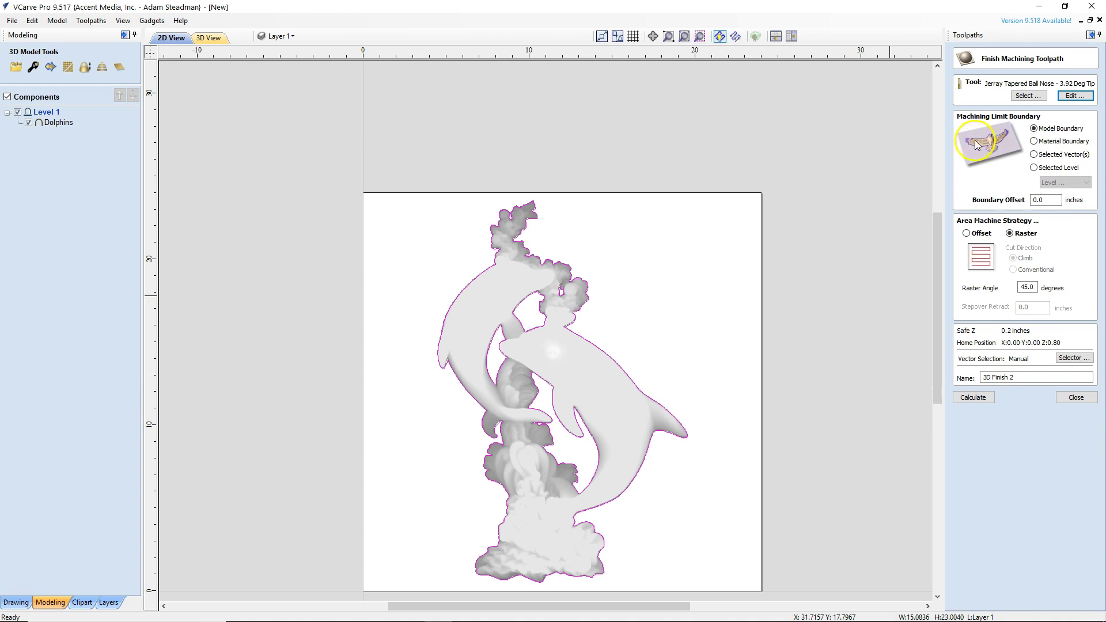
left_click(1034, 142)
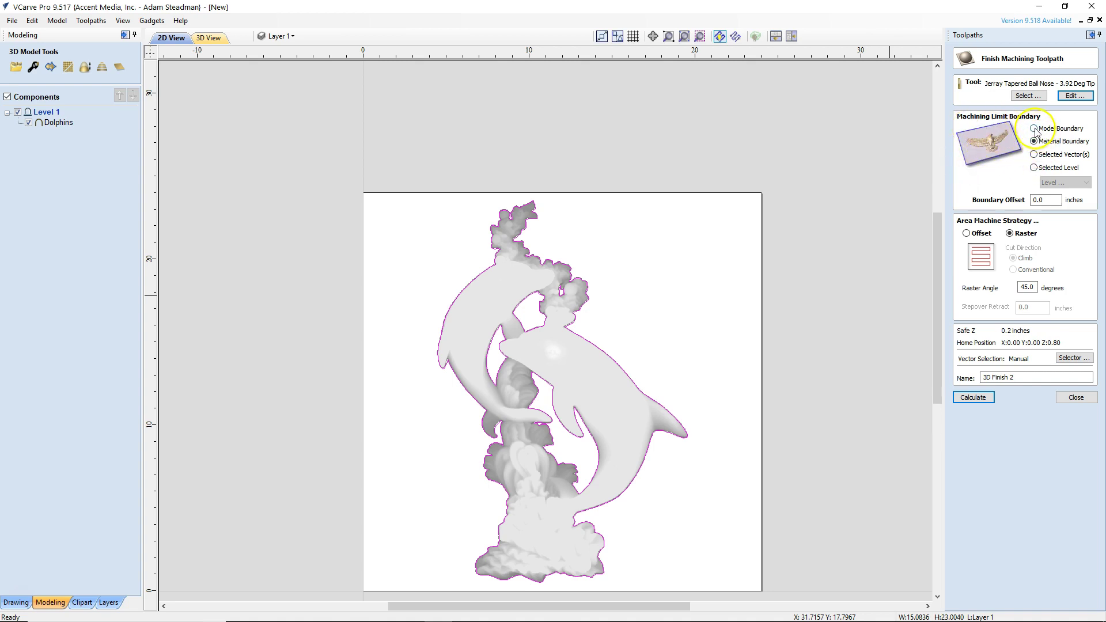
left_click(1035, 130)
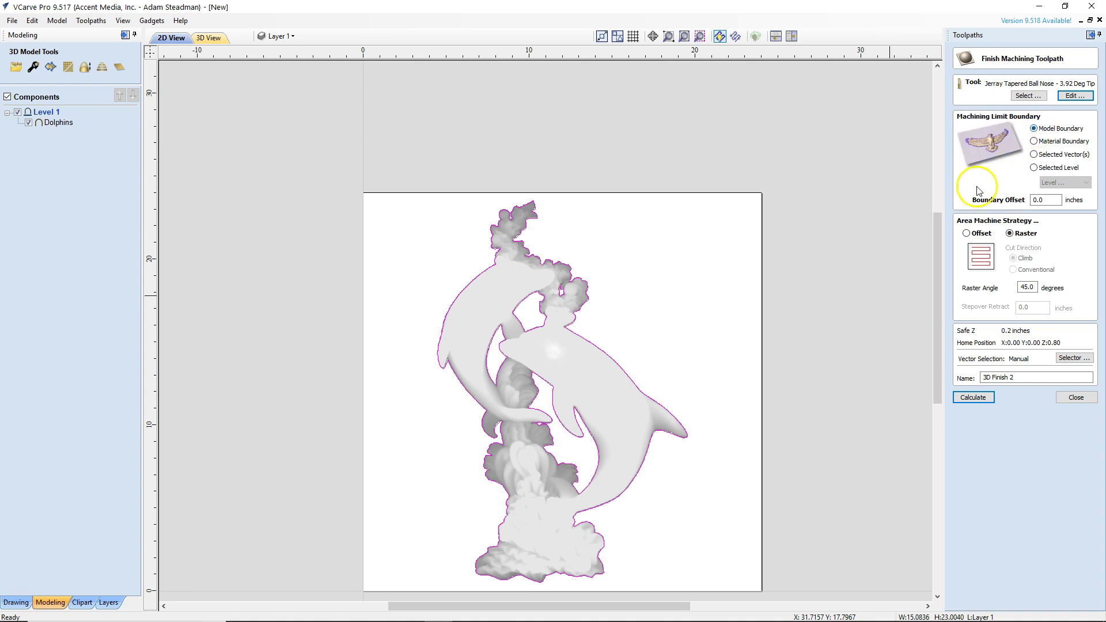
left_click(1024, 234)
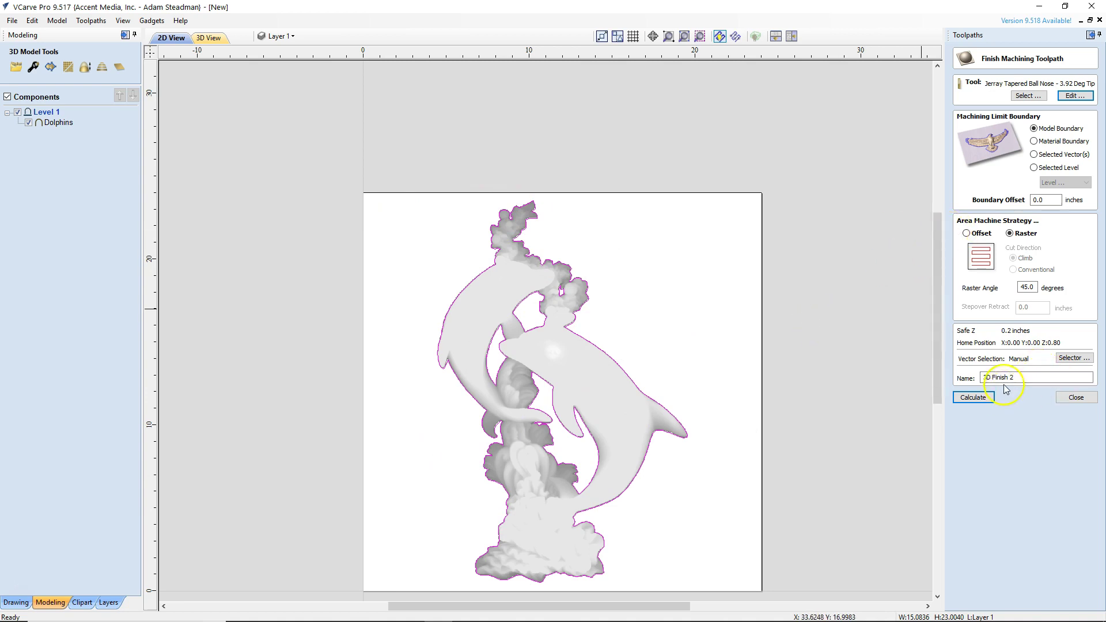
Step: Calculate 3D Finish 2 and simulate all toolpaths at maximum speed with toolpath lines hidden
left_click(973, 398)
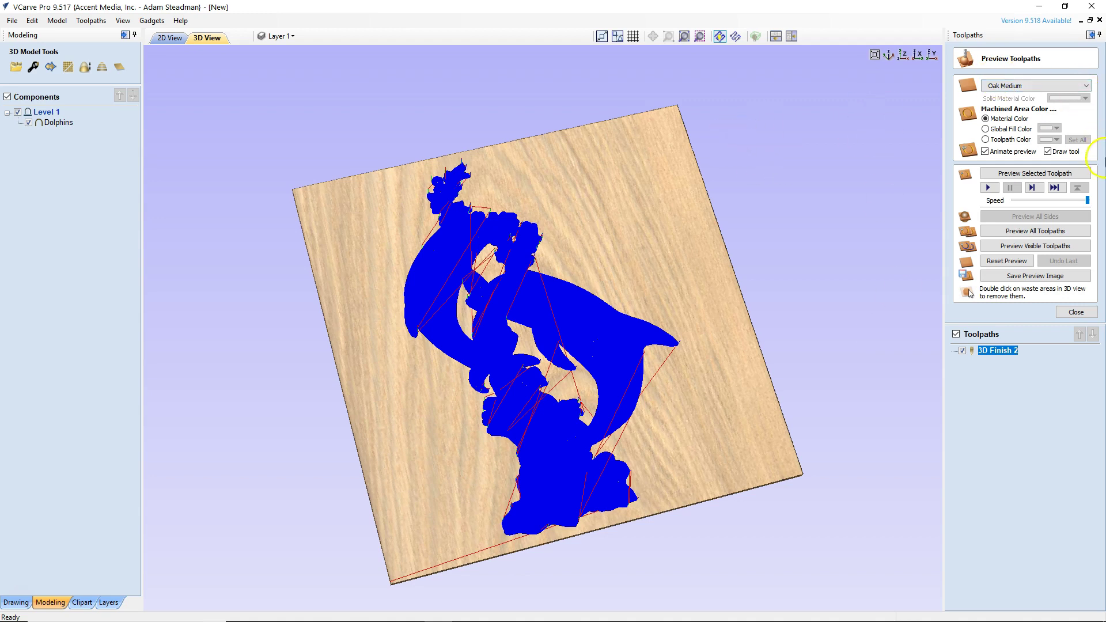
left_click(1010, 247)
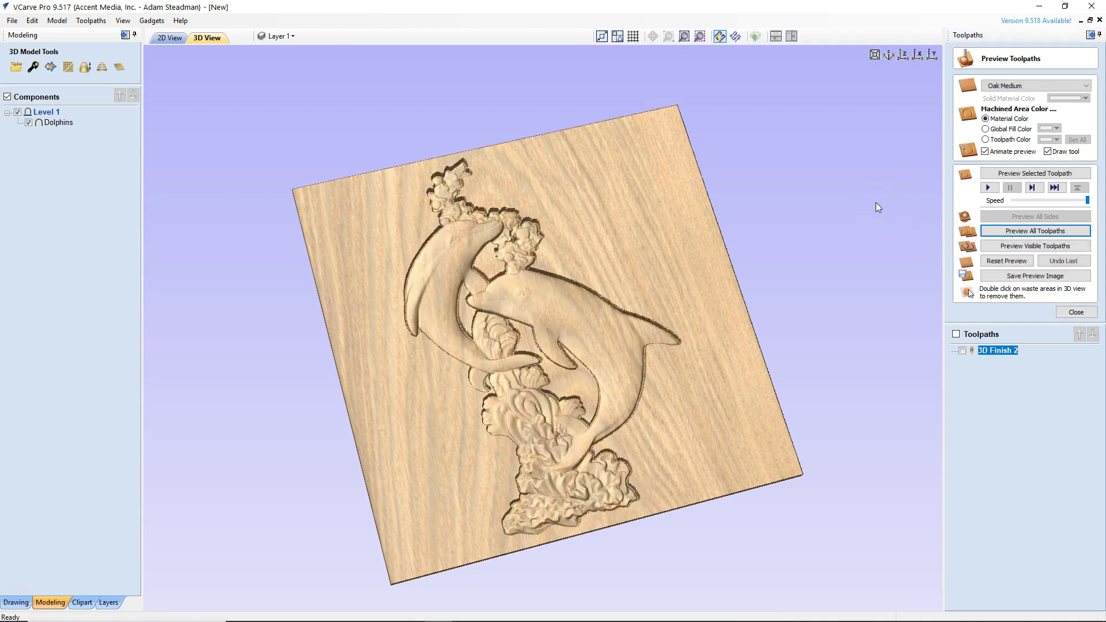
left_click(1003, 263)
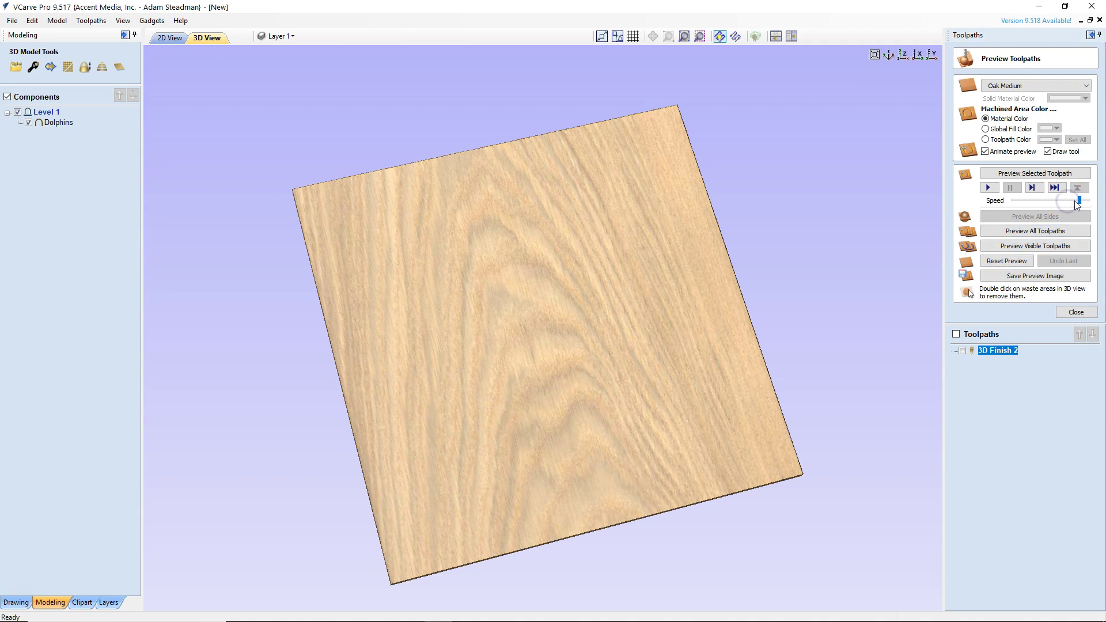
left_click(1014, 232)
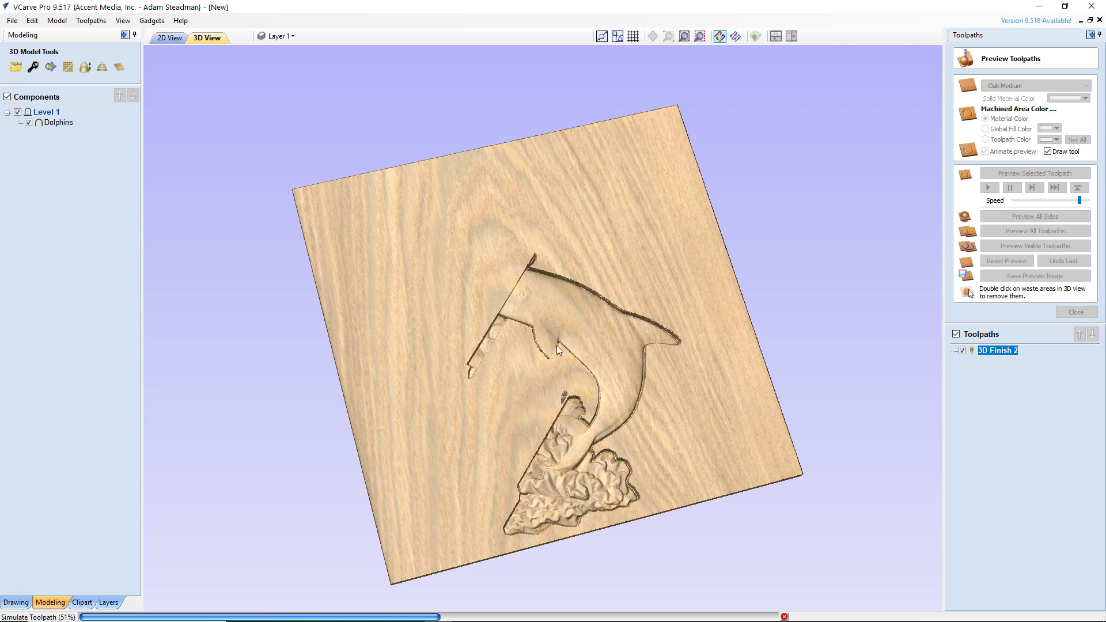
left_click(1089, 201)
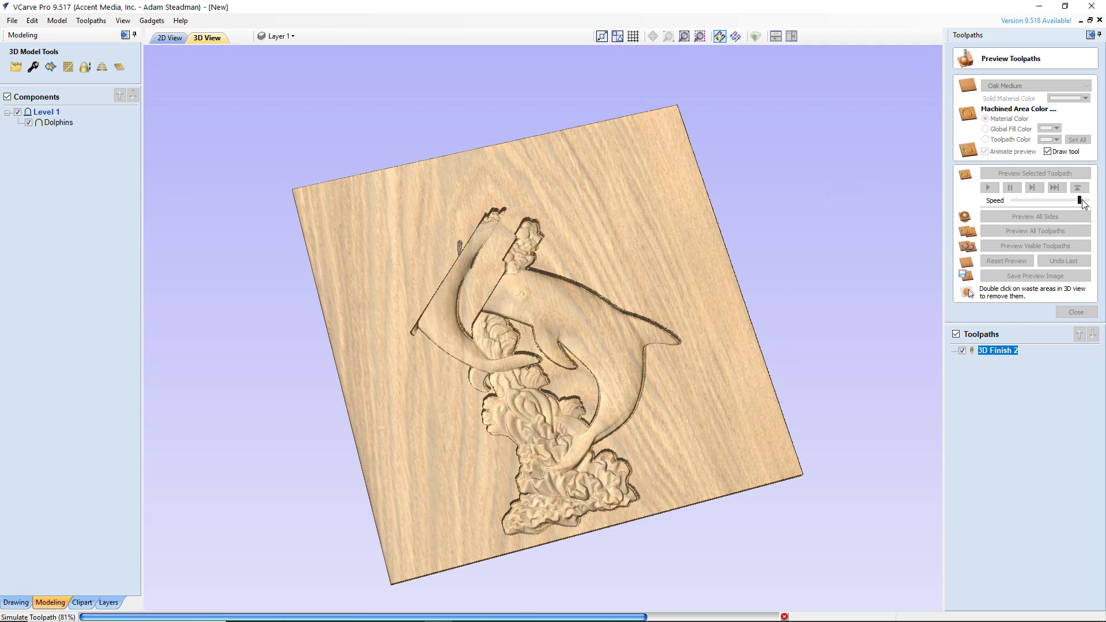
left_click(984, 334)
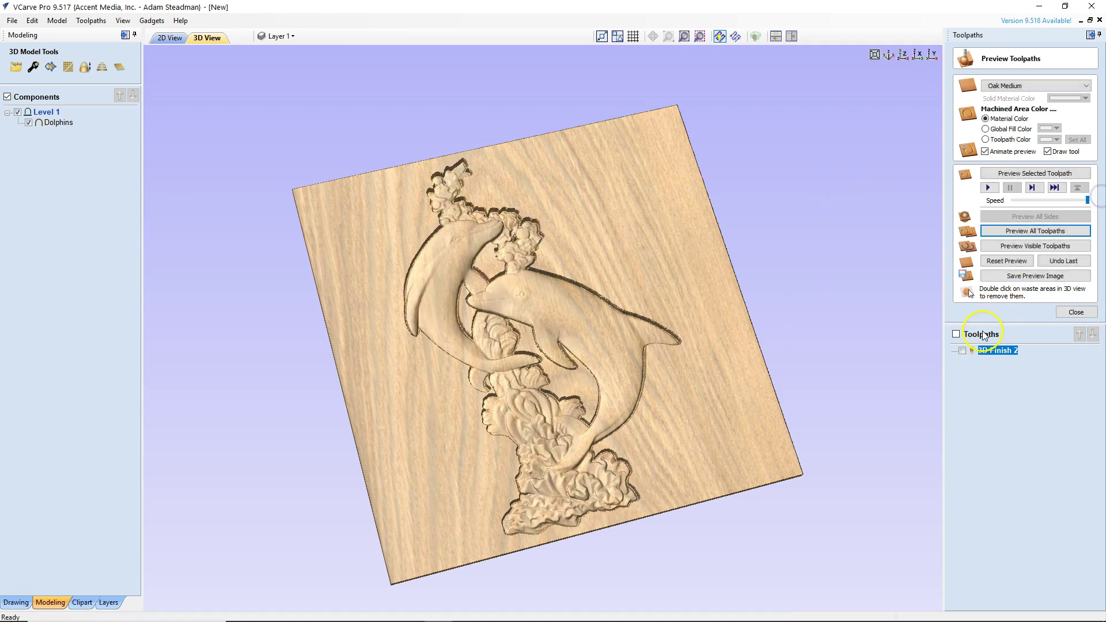
left_click(1072, 312)
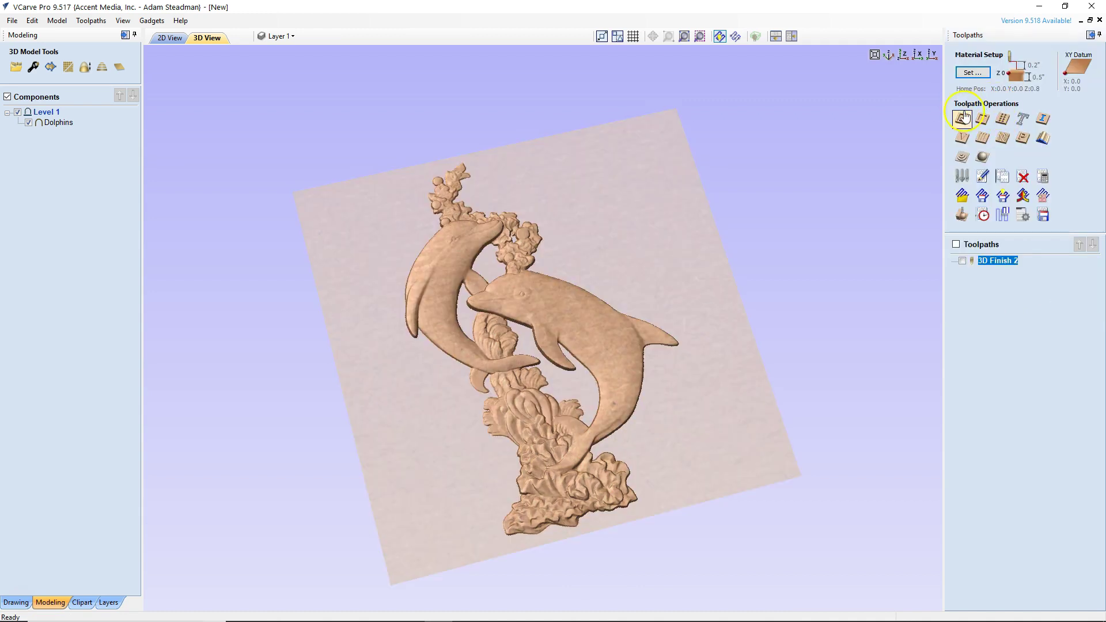
Step: Create Profile 1: a 0.52 in deep outside cut on the dolphin outline with the 0.125 in end mill
left_click(170, 39)
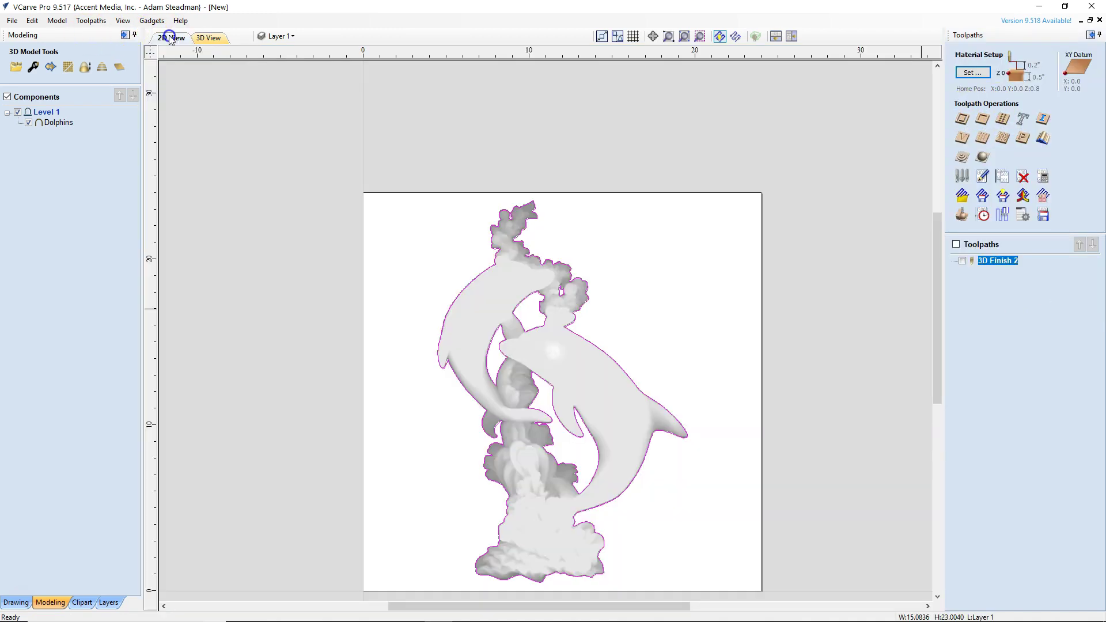
left_click(962, 119)
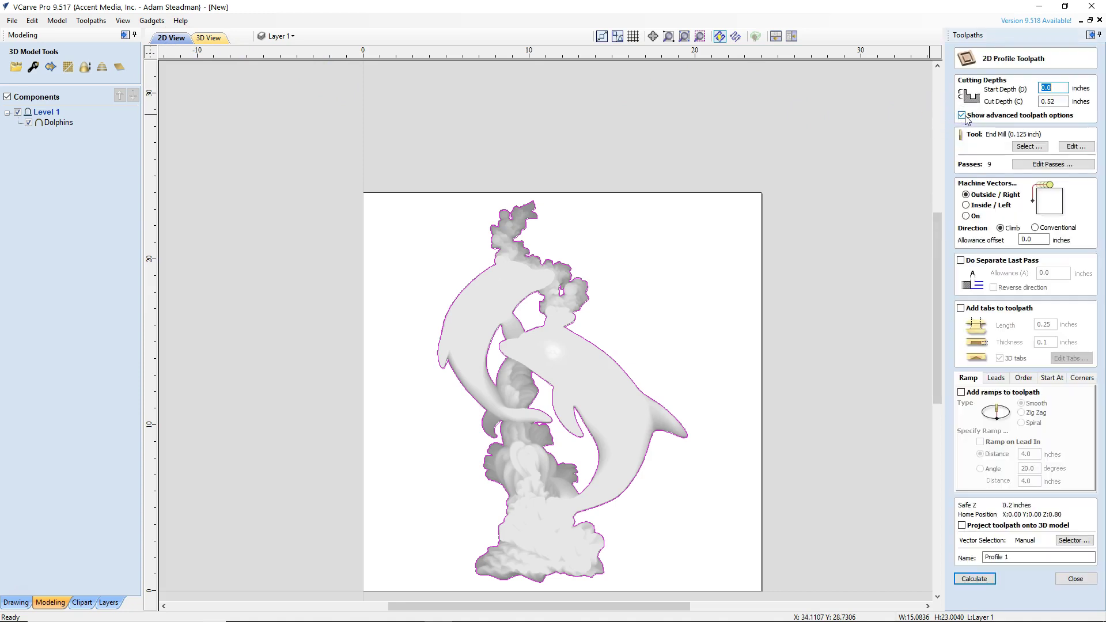
type("2")
left_click(1066, 146)
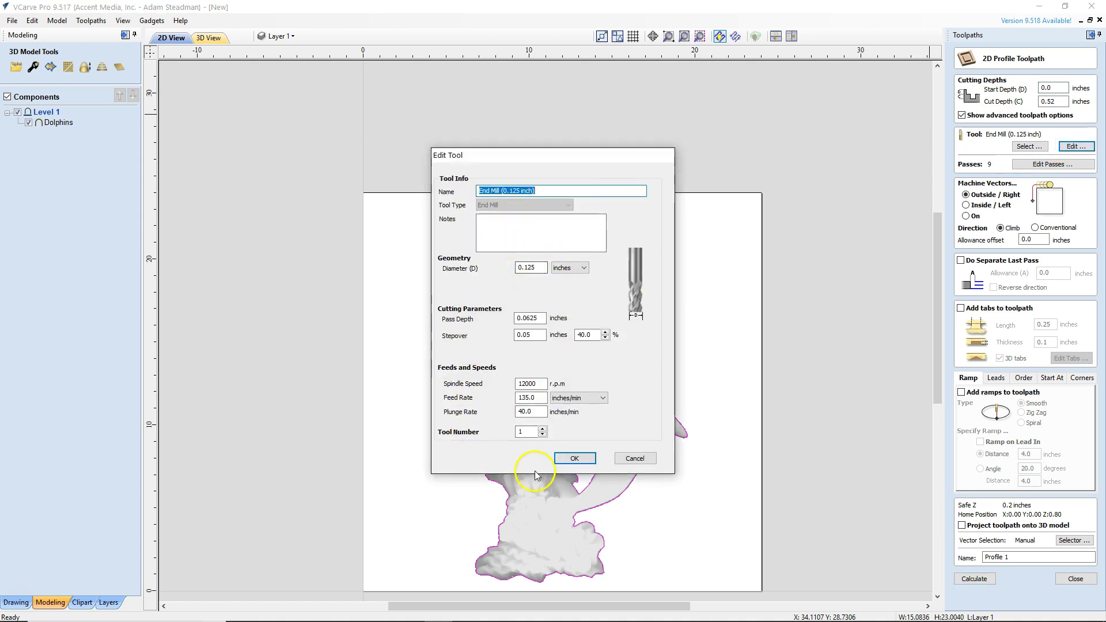
left_click(575, 458)
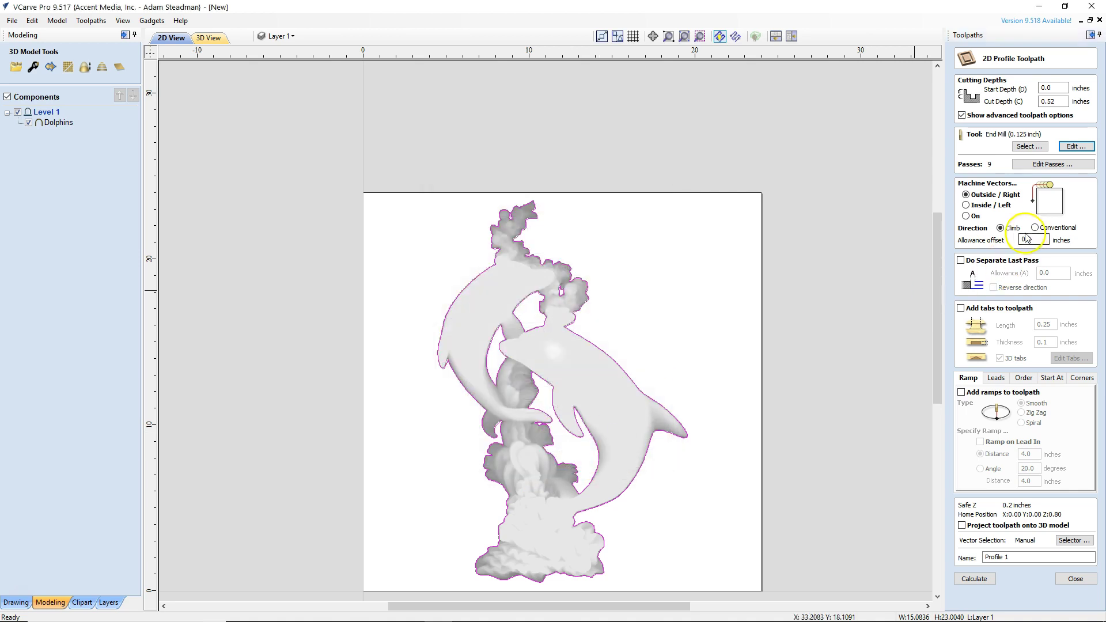
left_click(961, 309)
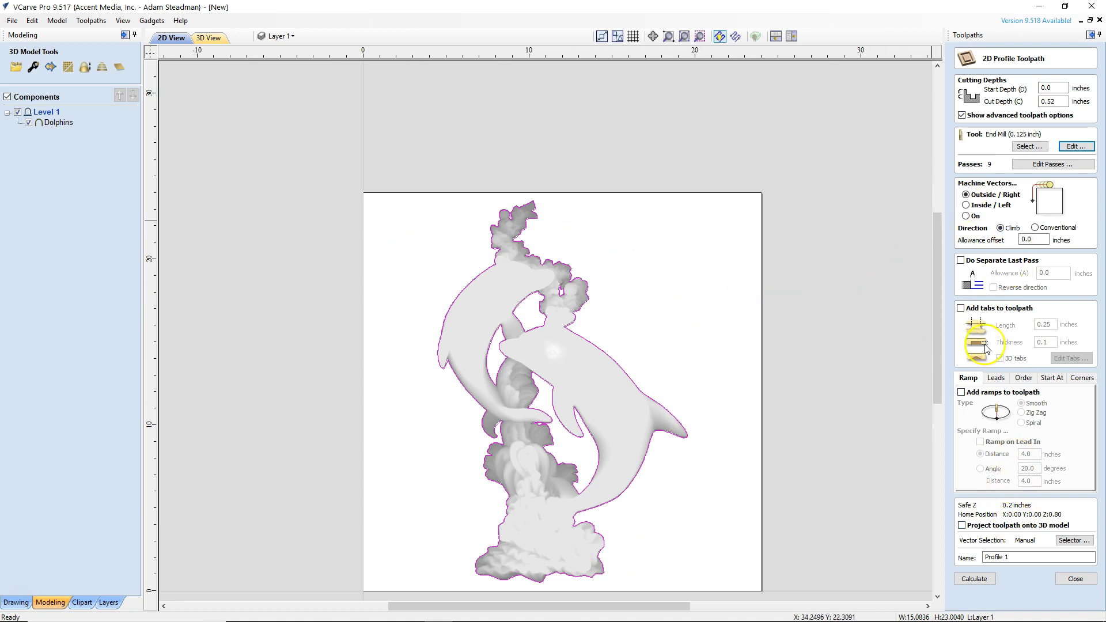
left_click(606, 350)
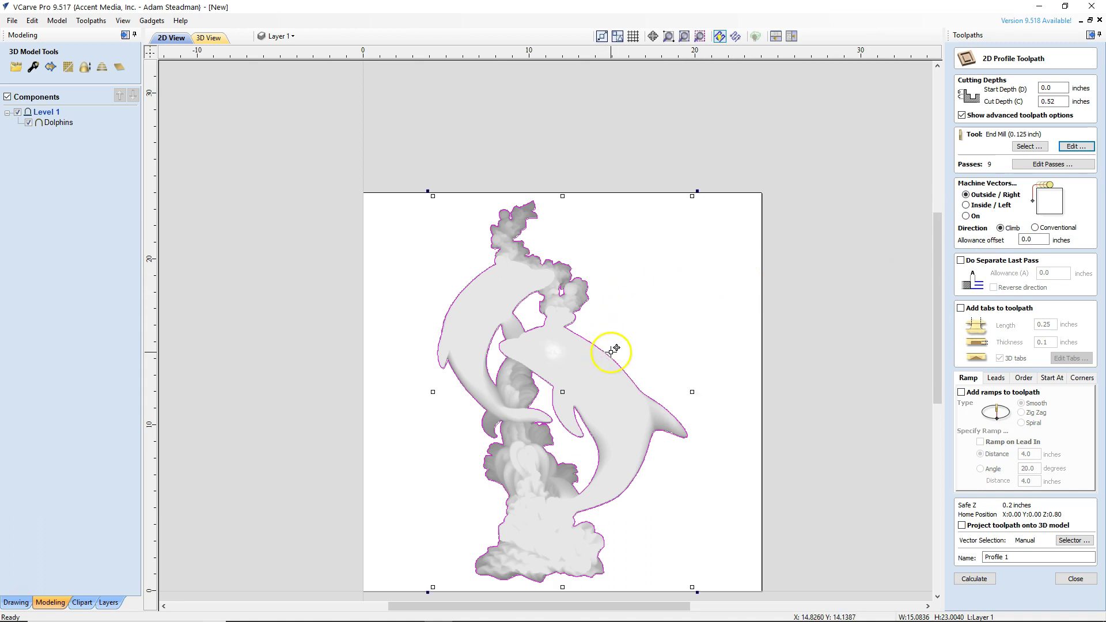
Step: Calculate the profile cutout despite the cut-through warning, then reset and preview all toolpaths
left_click(973, 581)
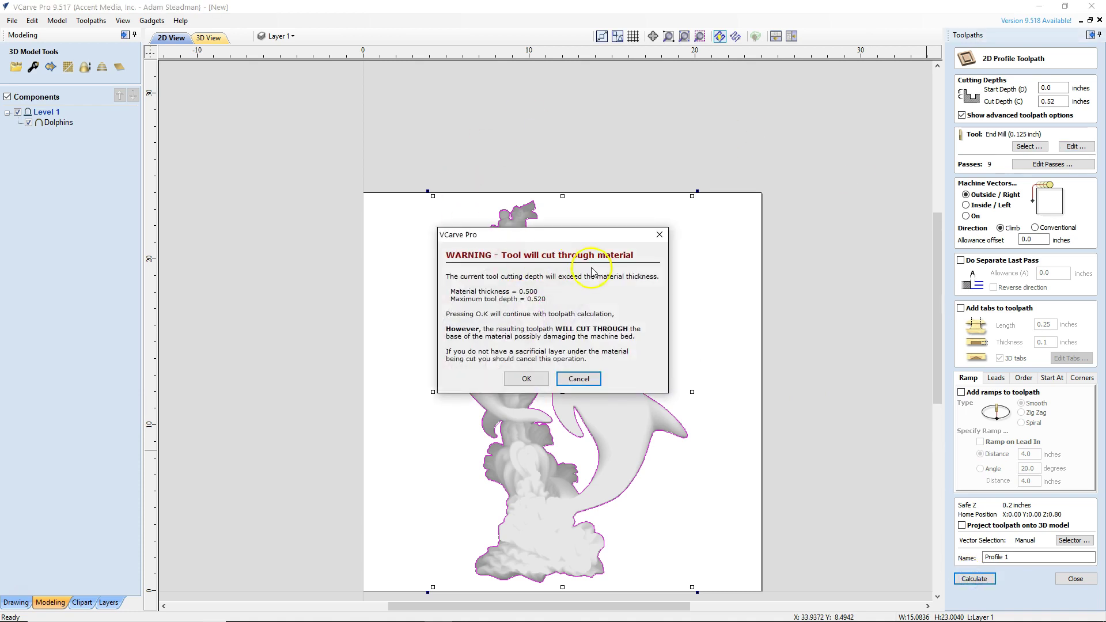
left_click(527, 379)
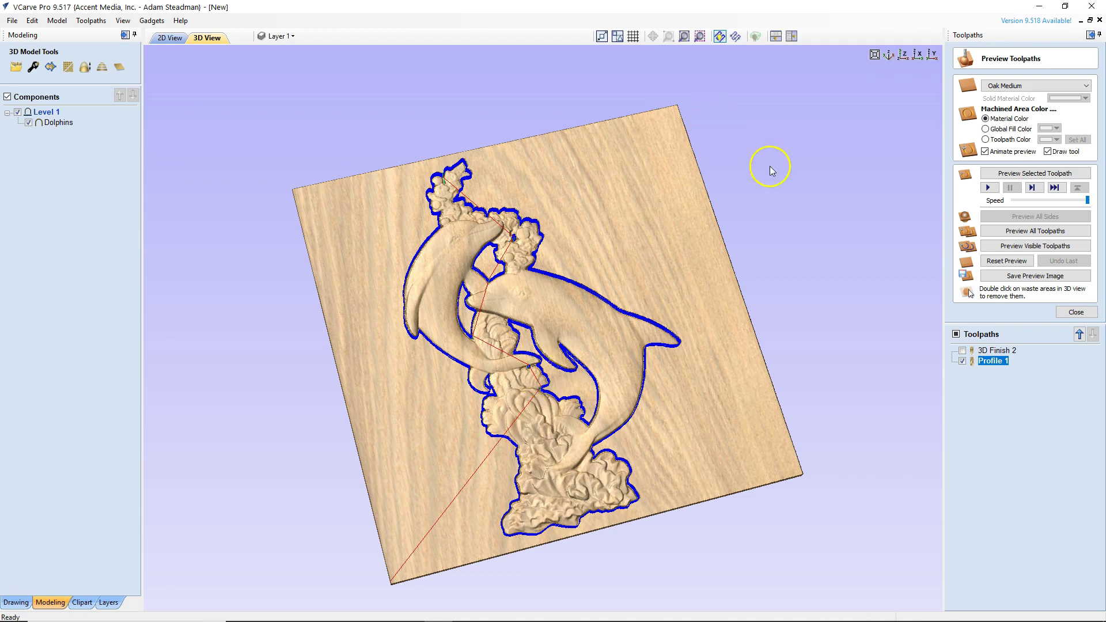
left_click(1008, 265)
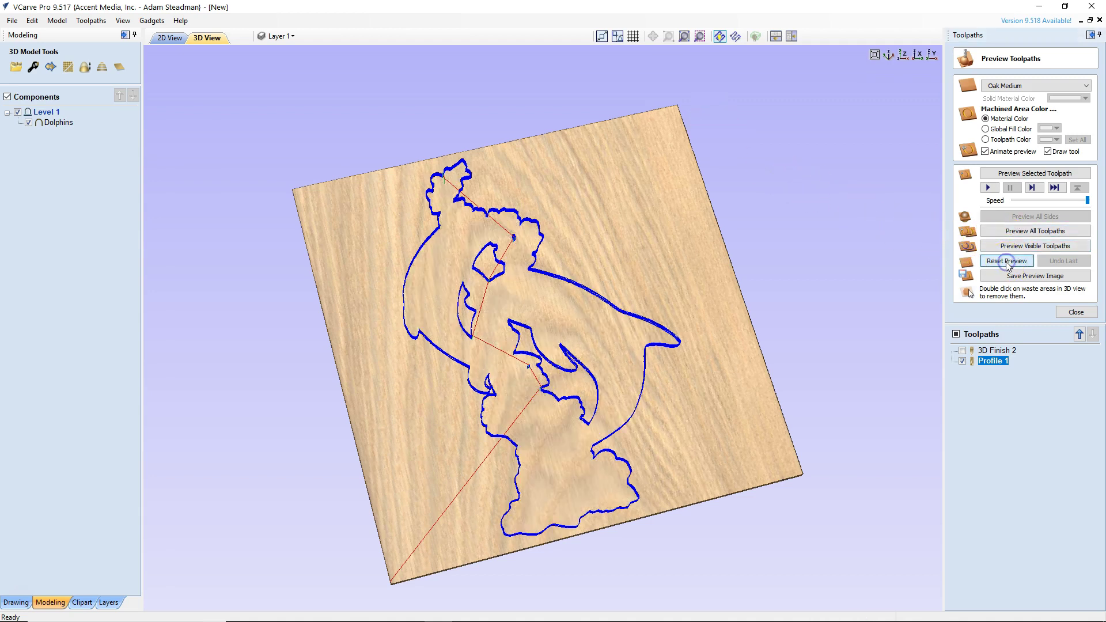
left_click(1032, 231)
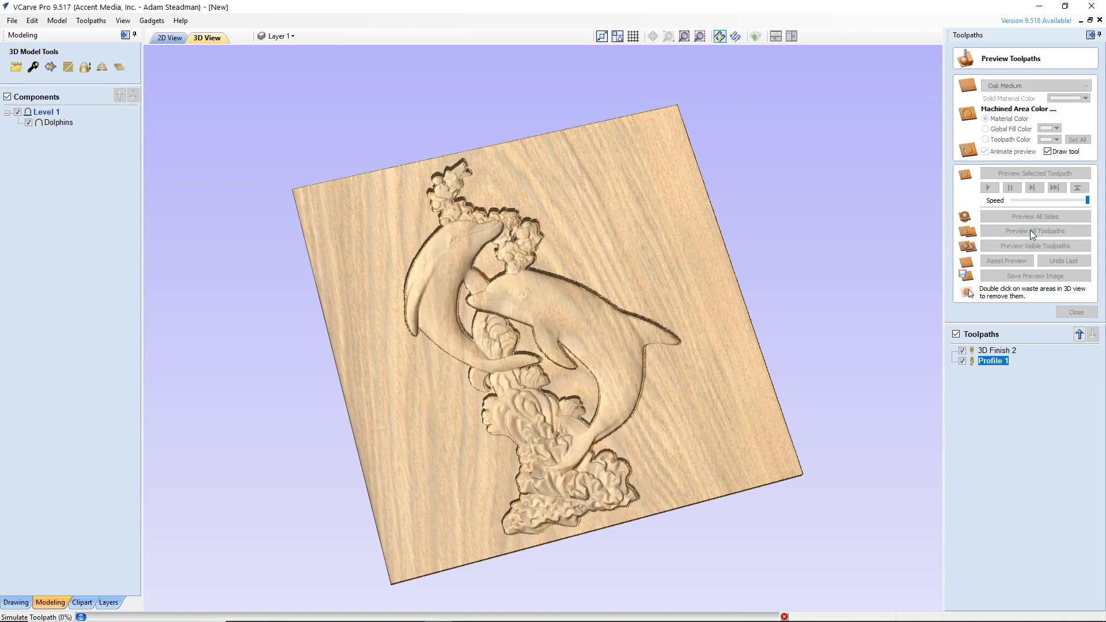
Step: Remove the waste around the dolphins, between them and inside the lower dolphin's loop
double_click(588, 231)
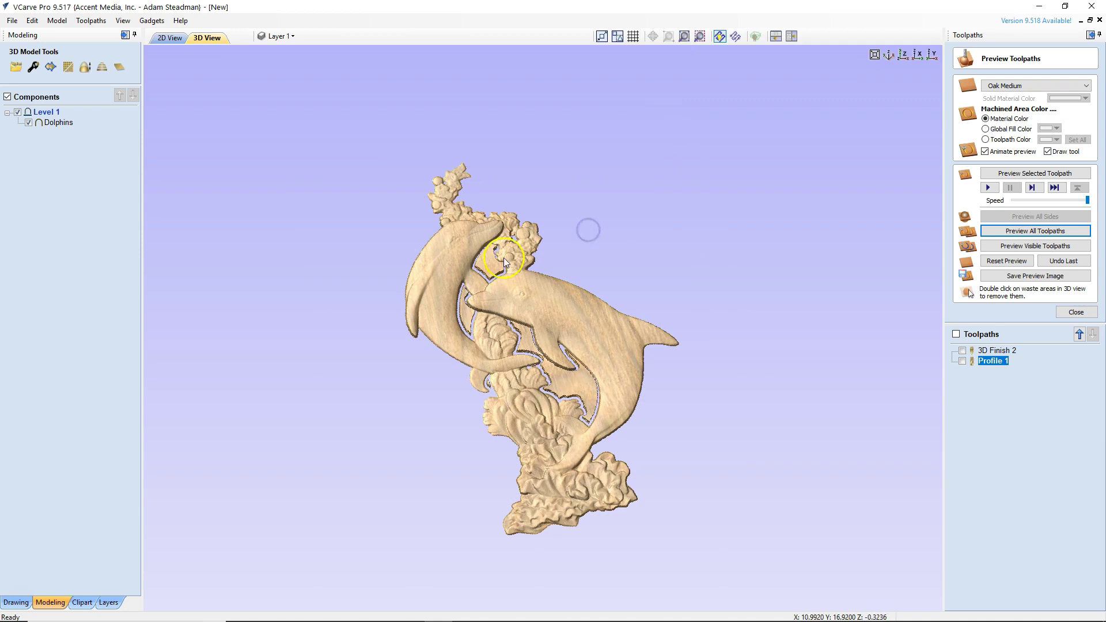
double_click(486, 267)
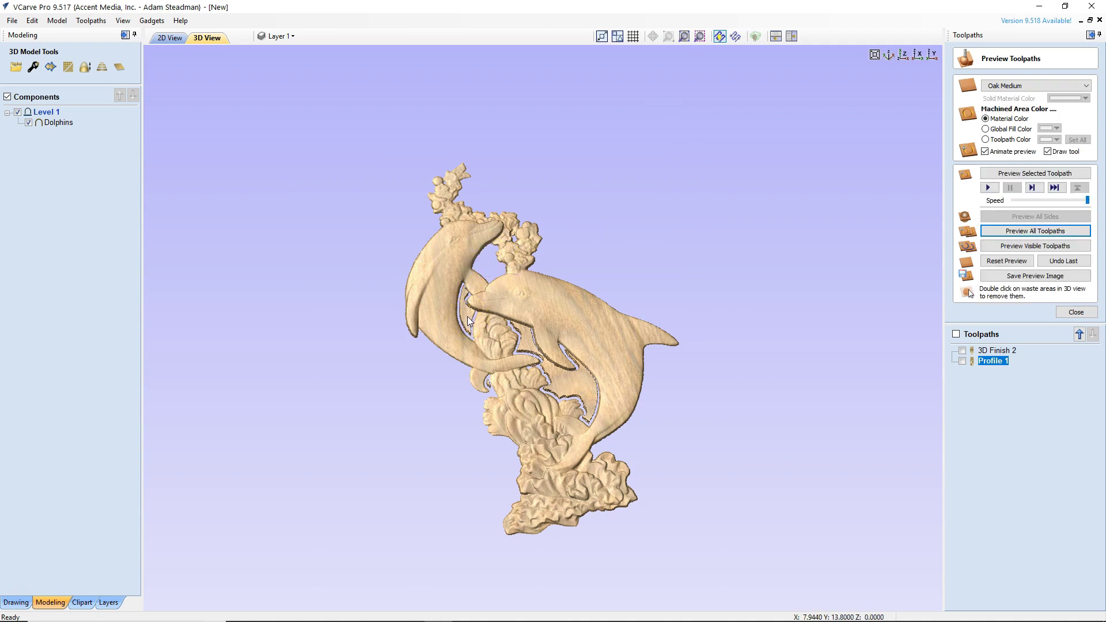
double_click(468, 320)
double_click(572, 376)
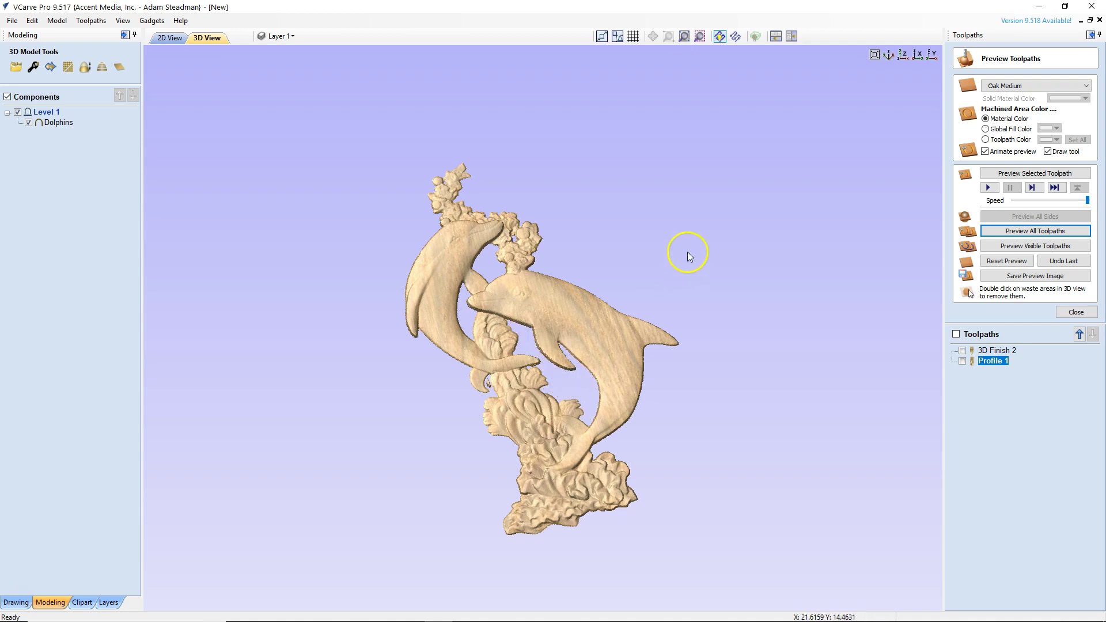
left_click_drag(687, 251, 666, 298)
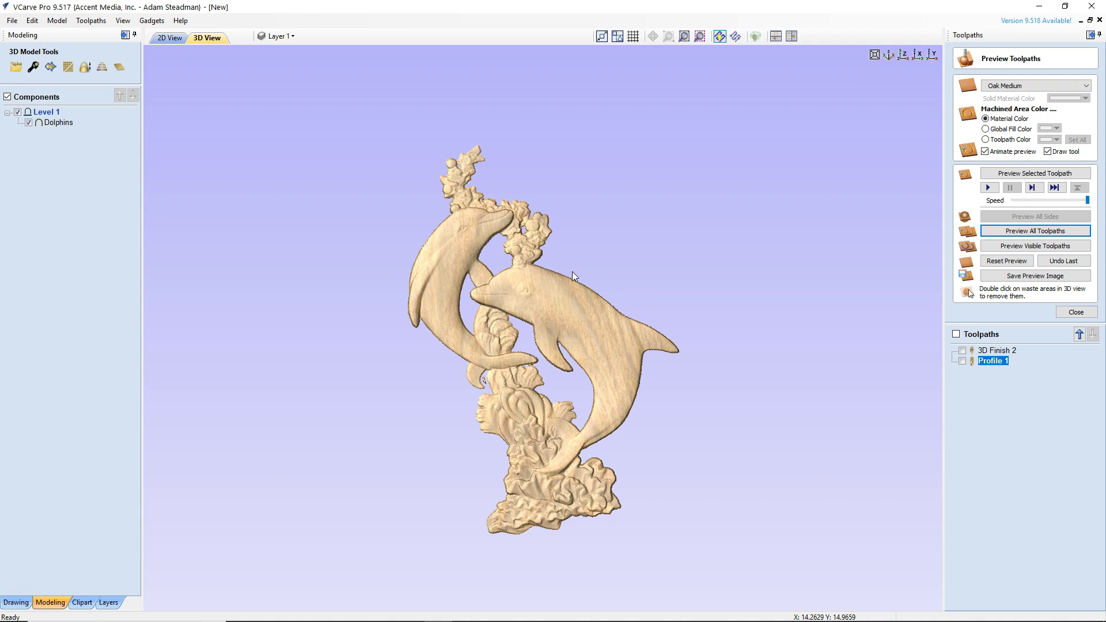
Step: Rename the 3D Finish 2 toolpath to '1. Dolphins 3D Jerray TBN'
left_click(994, 352)
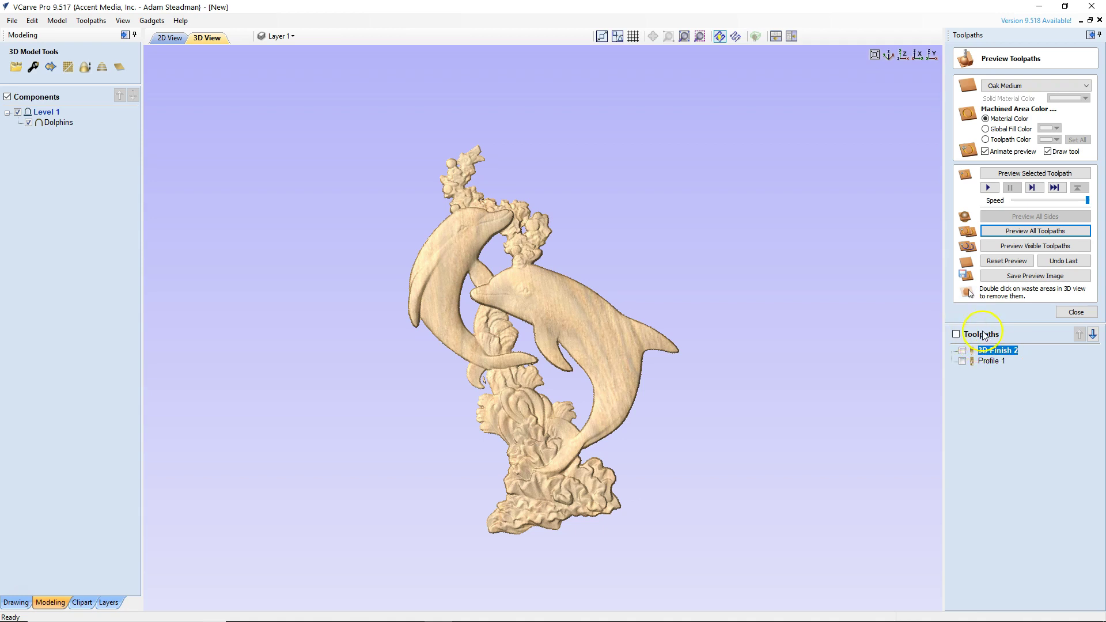
mouse_move(1004, 353)
right_click(995, 355)
left_click(1035, 405)
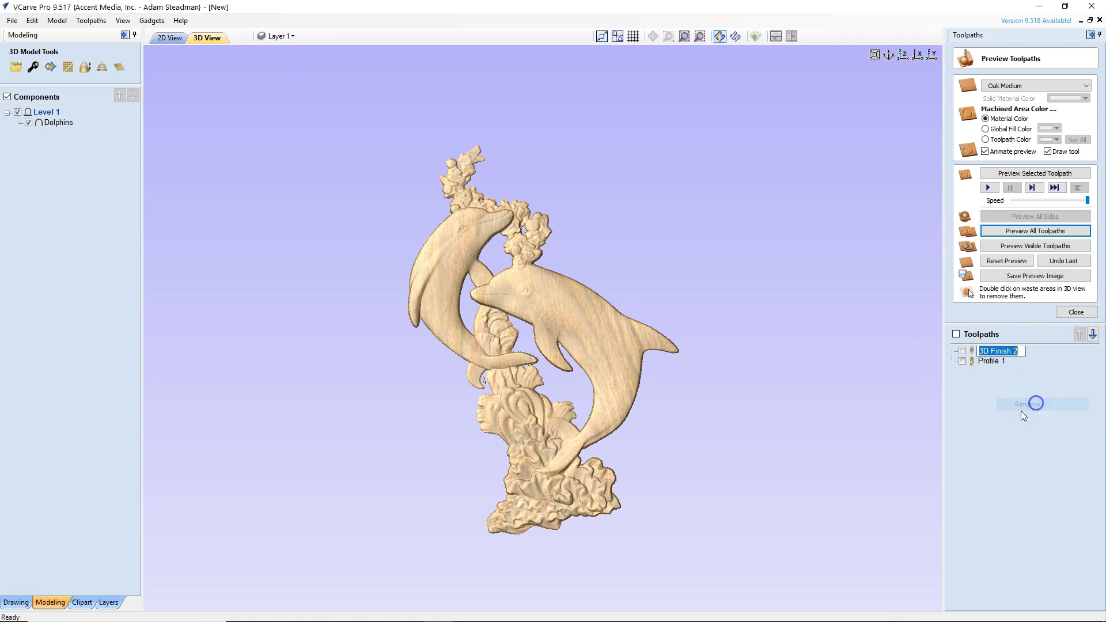
type("1")
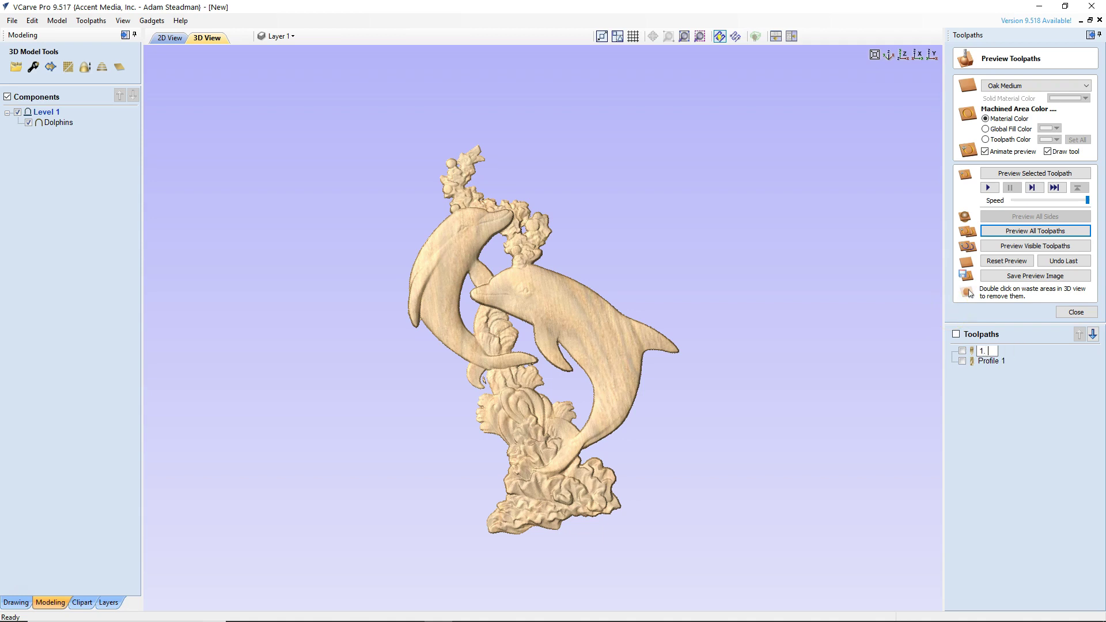
type(". Dolphins 3D Jerray T")
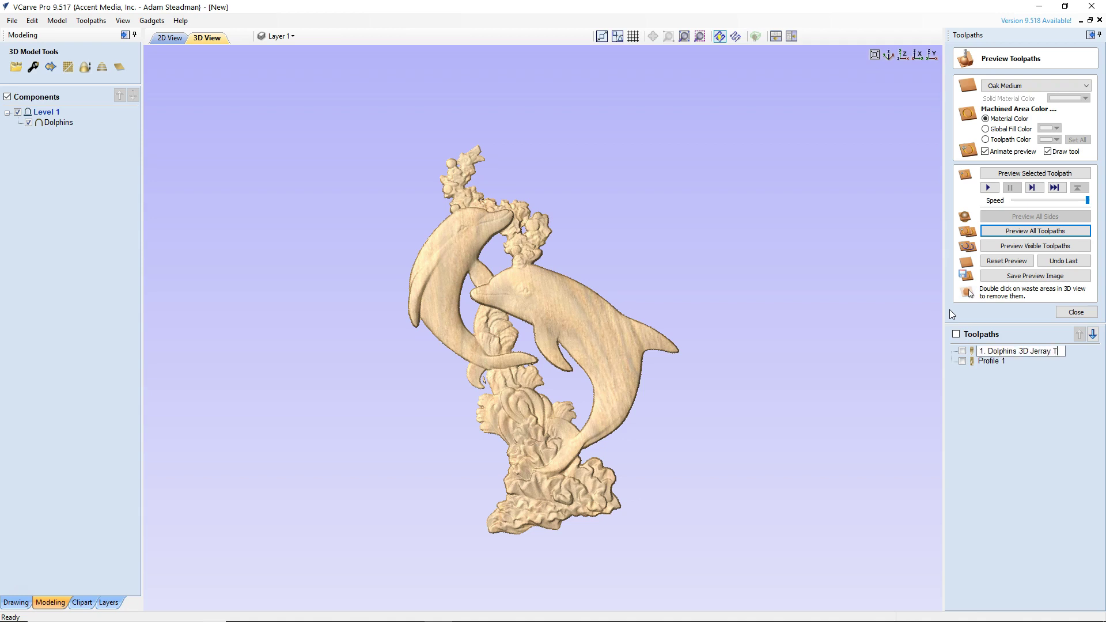
type("BN")
key("Return")
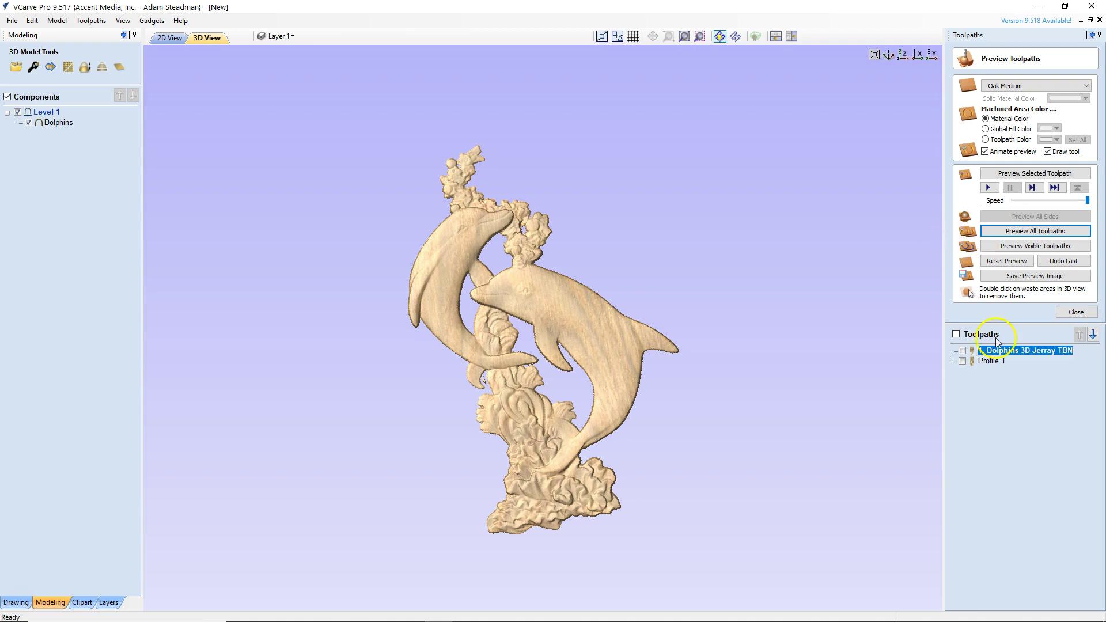
Step: Rename the Profile 1 toolpath to '2. Dolphin Cutout .125 DC EM'
left_click(1002, 362)
right_click(1003, 363)
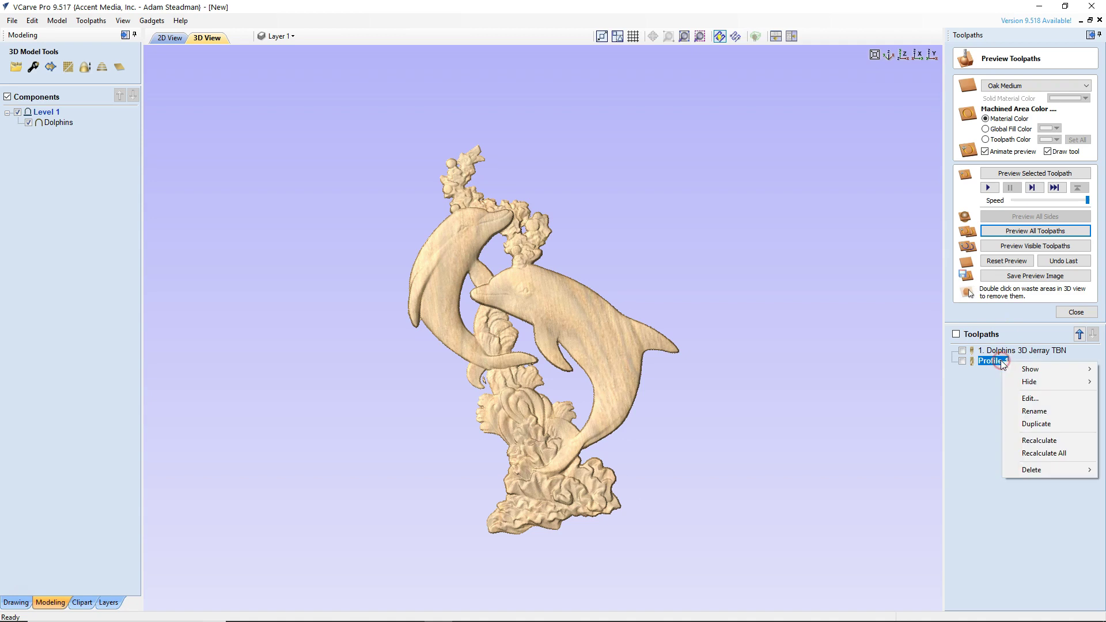
left_click(1031, 413)
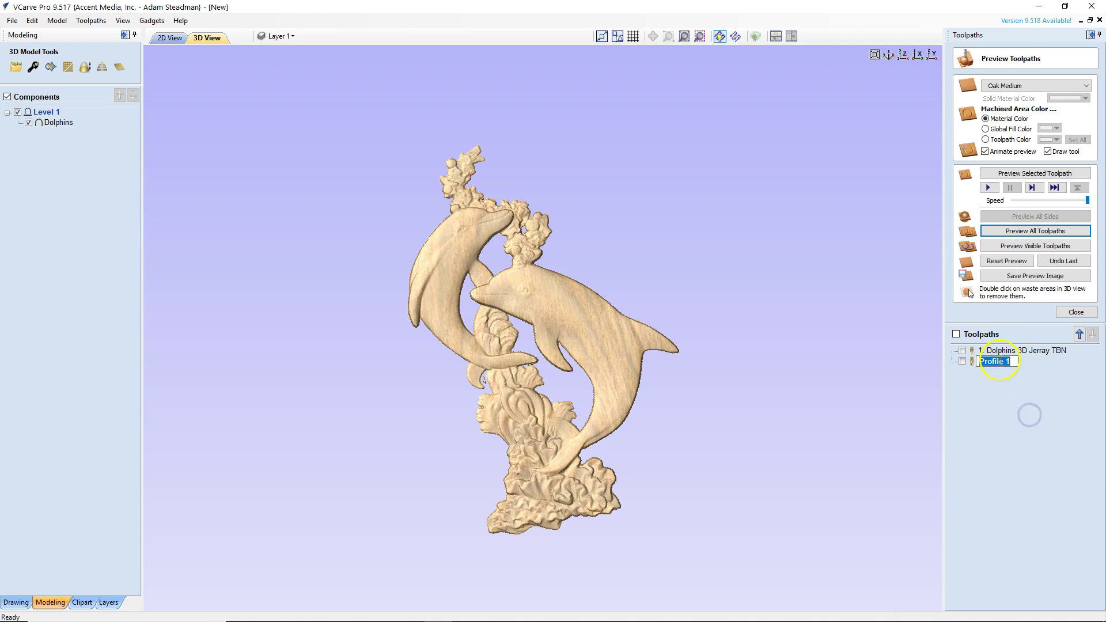
type("2")
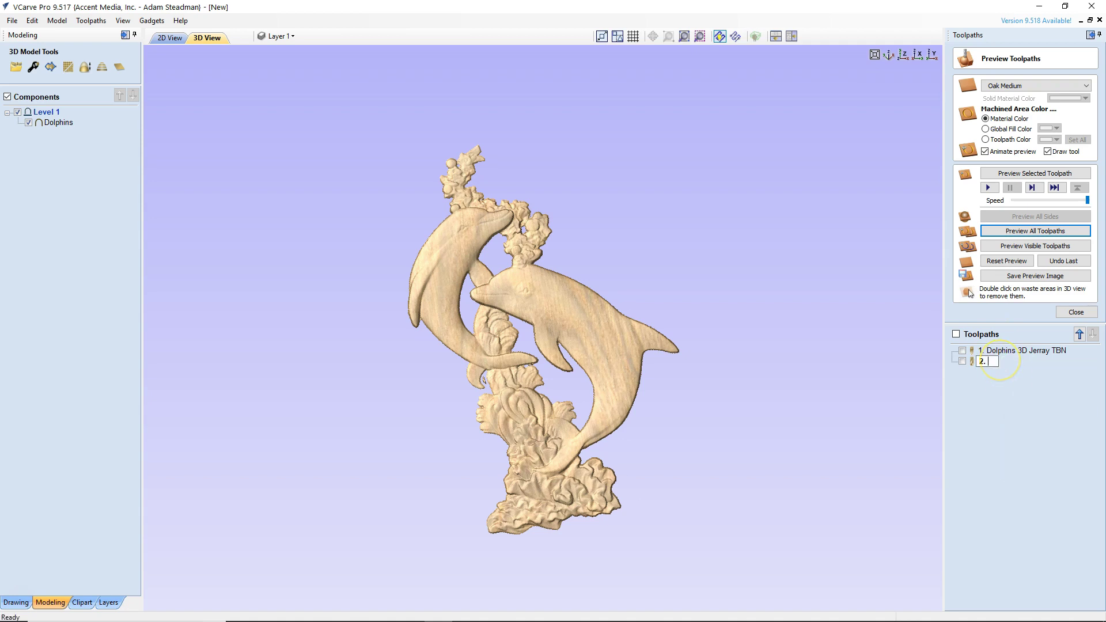
type(". Dolphin Cutout")
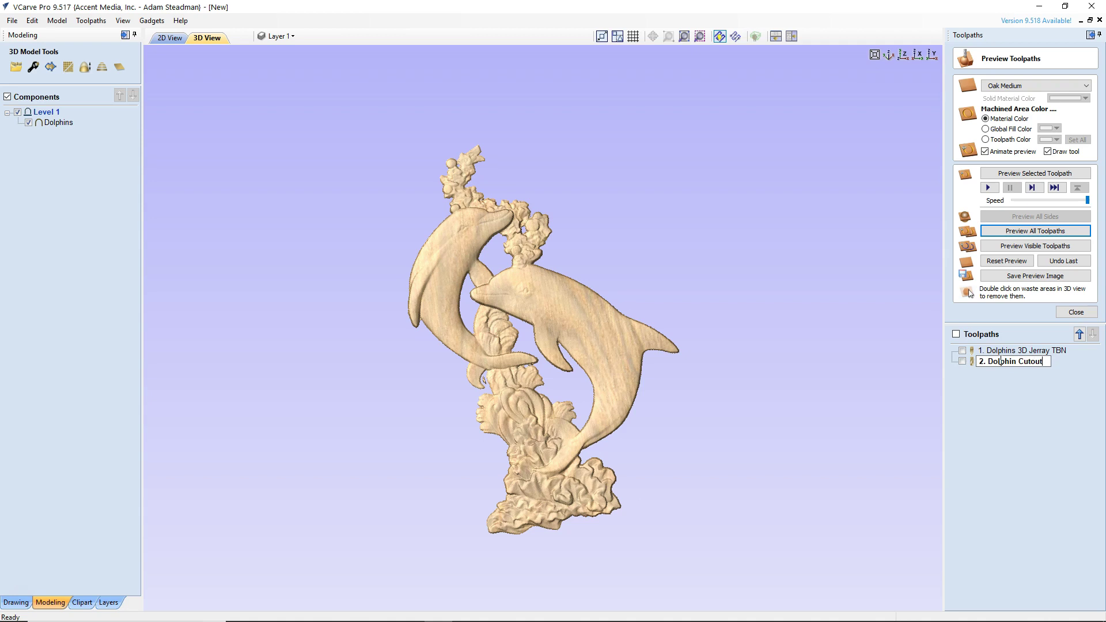
type(" .125 DC EM")
key("Return")
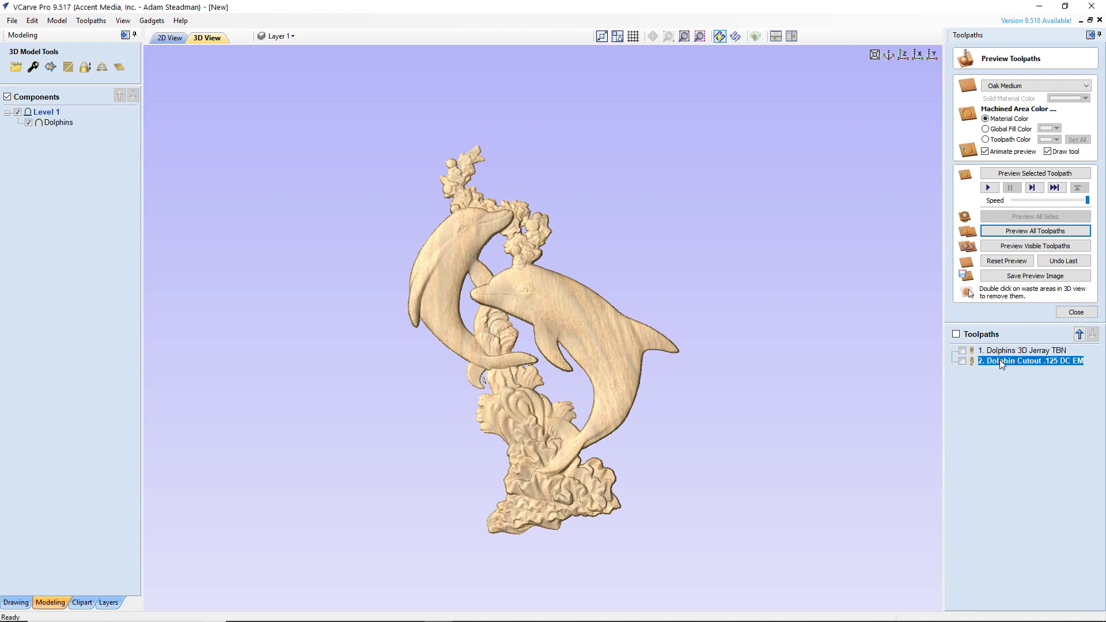
Step: Save the '1. Dolphins 3D Jerray TBN' toolpath as an X-Carve (inch) gcode file
left_click(1077, 311)
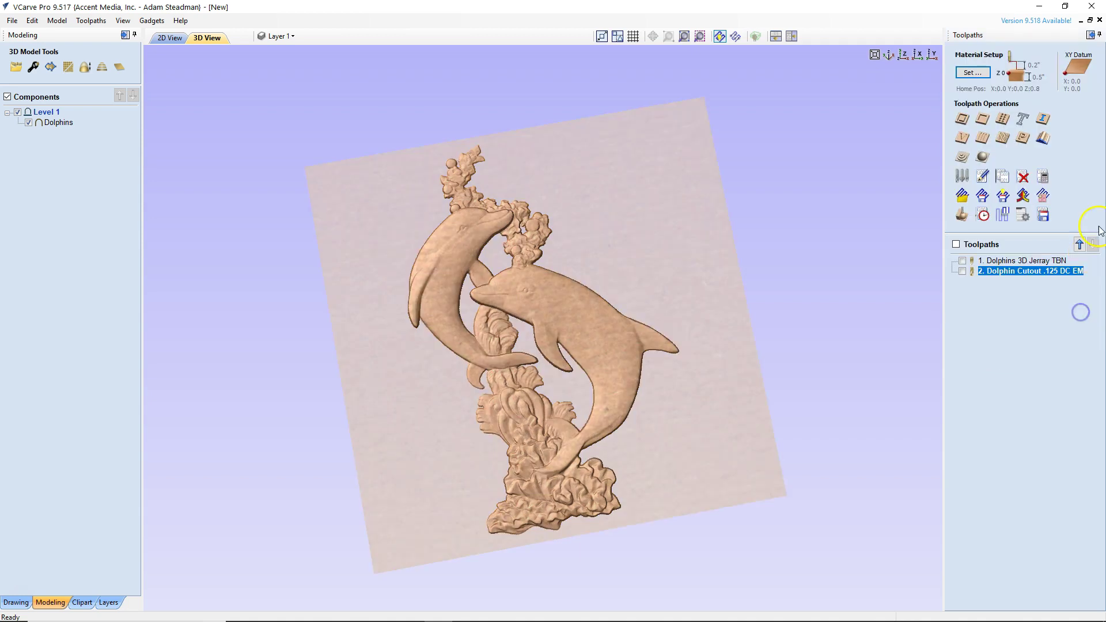
left_click(1015, 262)
left_click(1043, 215)
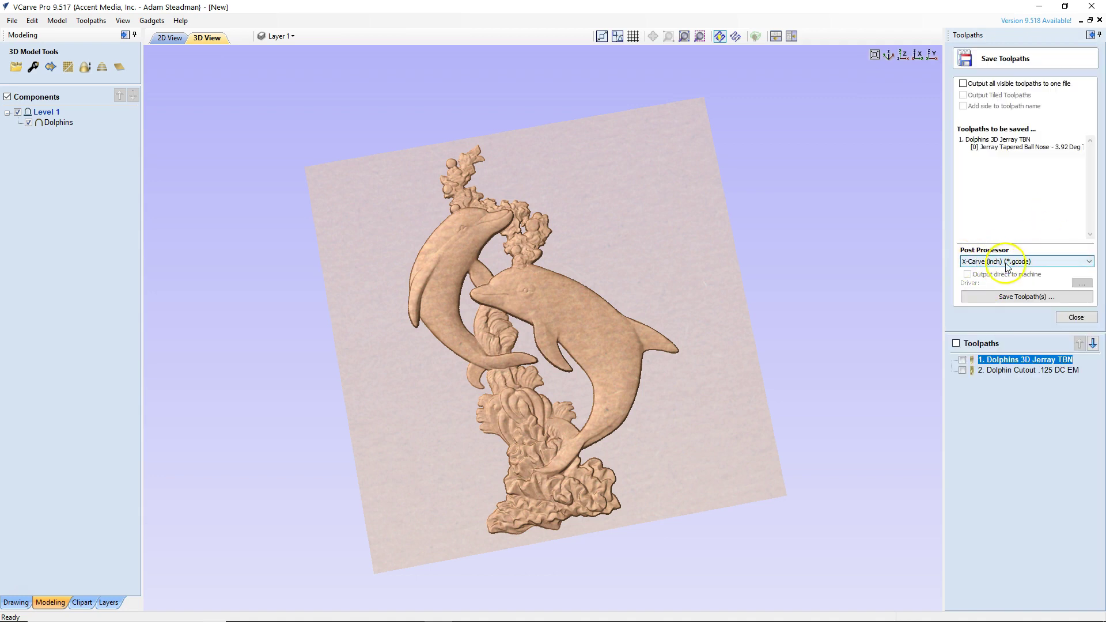
left_click(1028, 297)
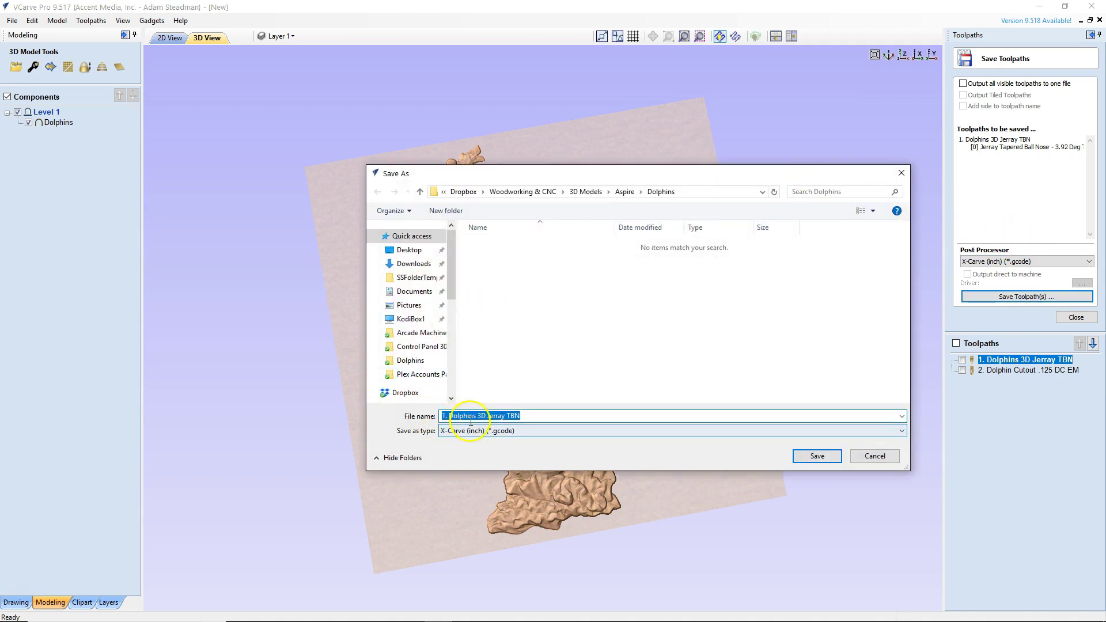
left_click(818, 455)
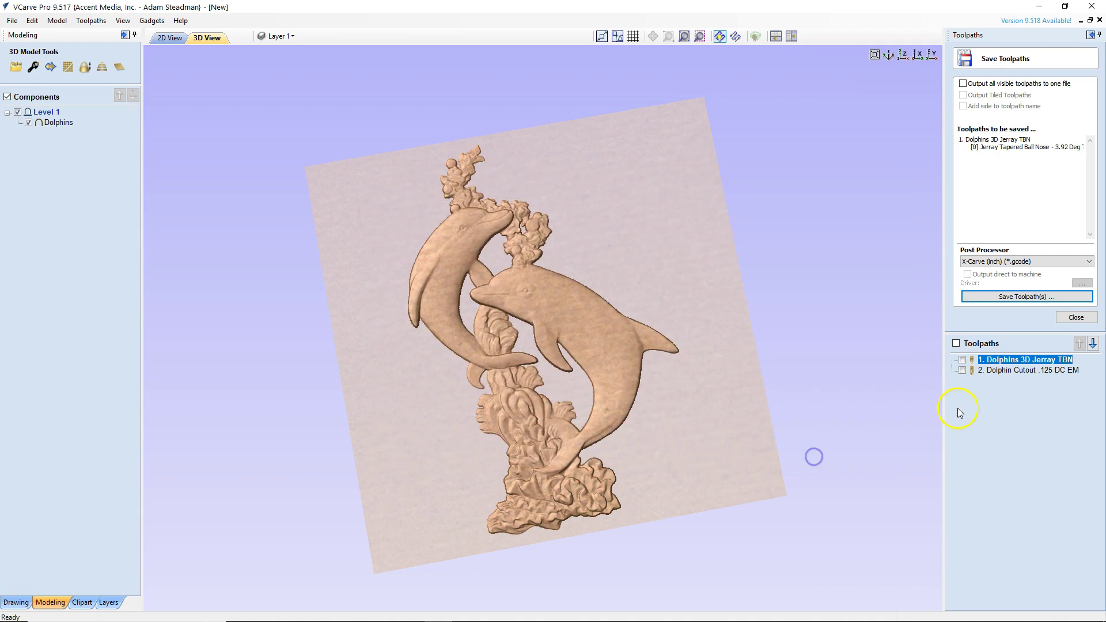
Step: Save the Dolphin Cutout toolpath as a separate gcode file
left_click(1003, 372)
left_click(1030, 296)
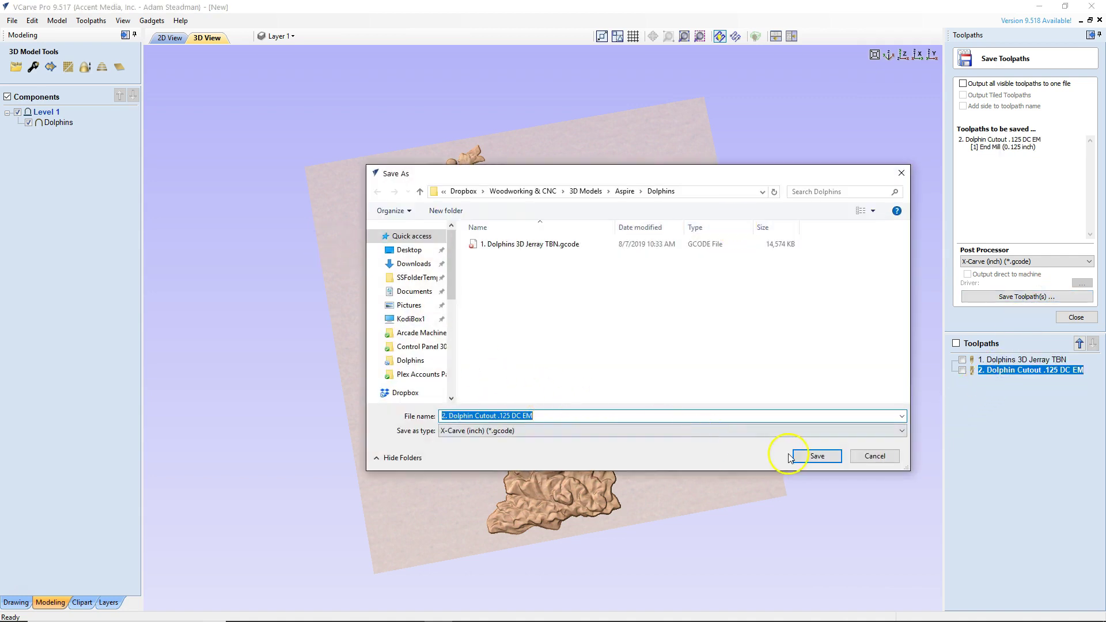
left_click(816, 456)
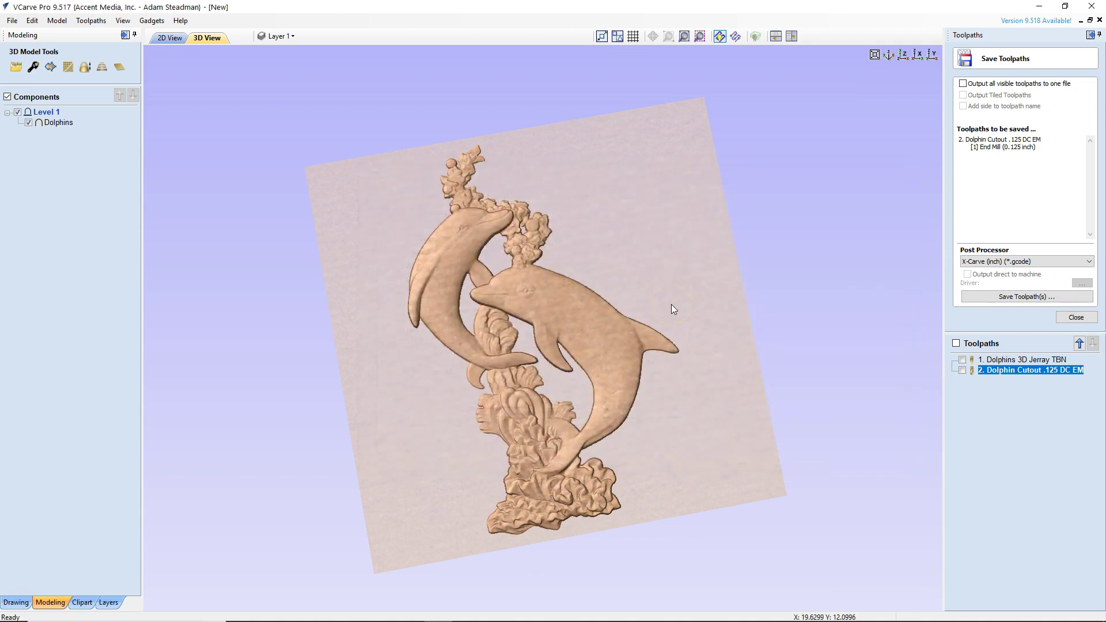